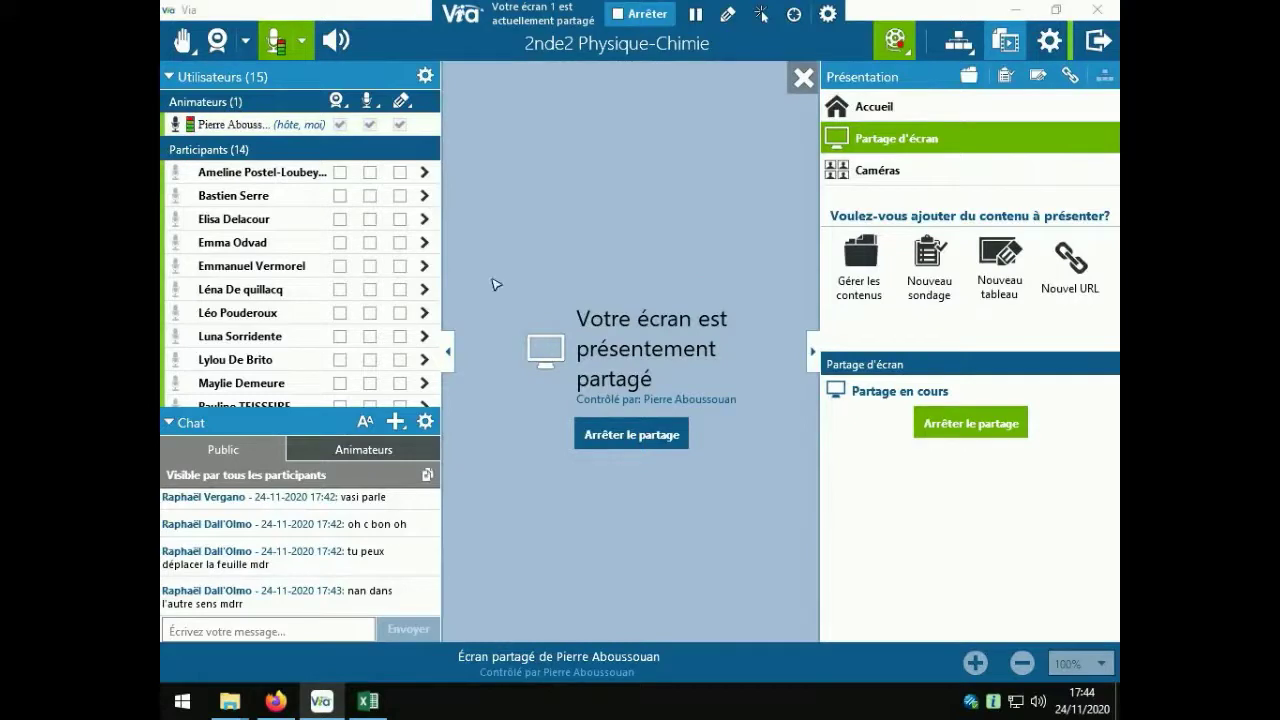
Switch to the blank Excel workbook and close the Office activation wizard
{"action": "left_click", "coordinate": [367, 701]}
{"action": "left_click", "coordinate": [812, 533]}
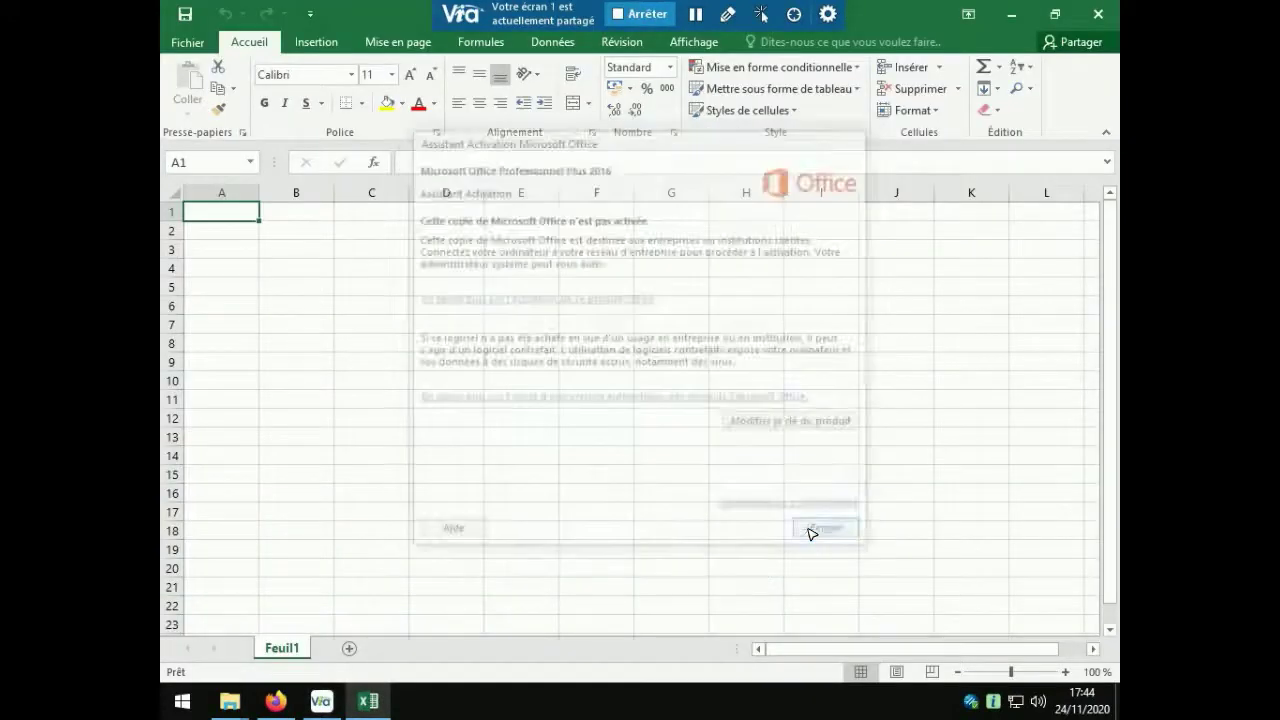
{"action": "left_click", "coordinate": [331, 702]}
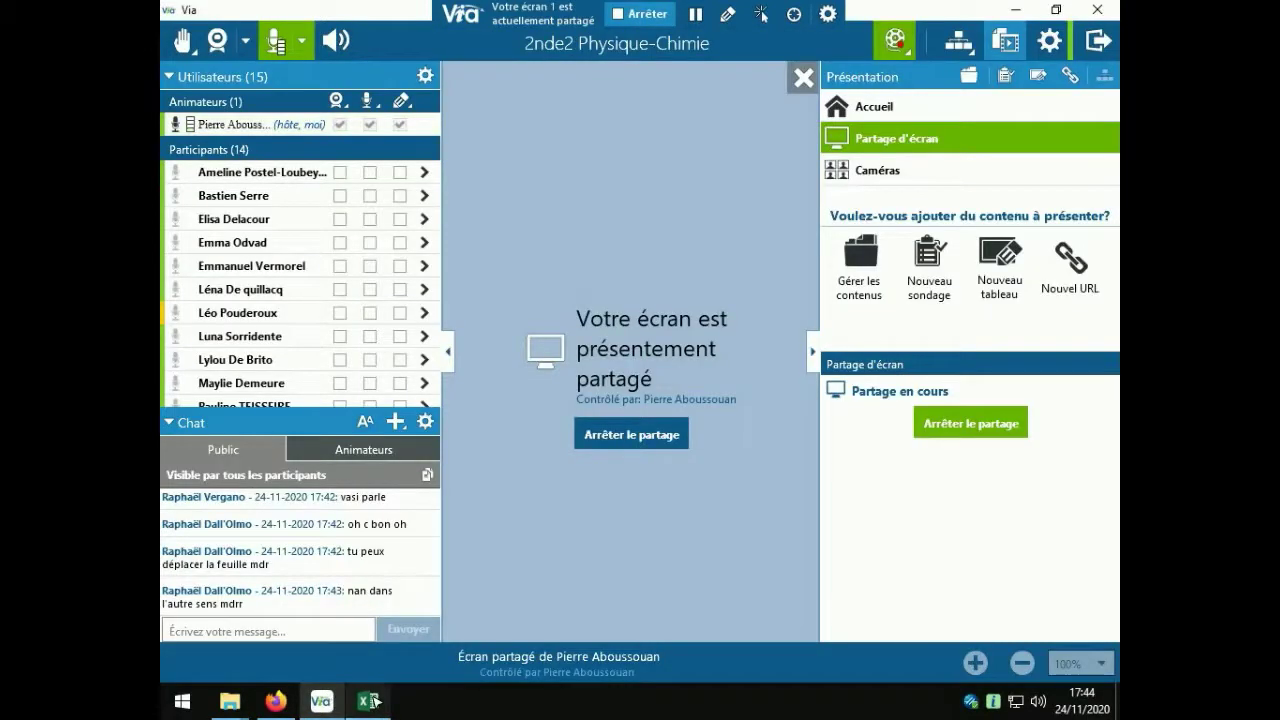
{"action": "mouse_move", "coordinate": [370, 700]}
{"action": "left_click", "coordinate": [400, 672]}
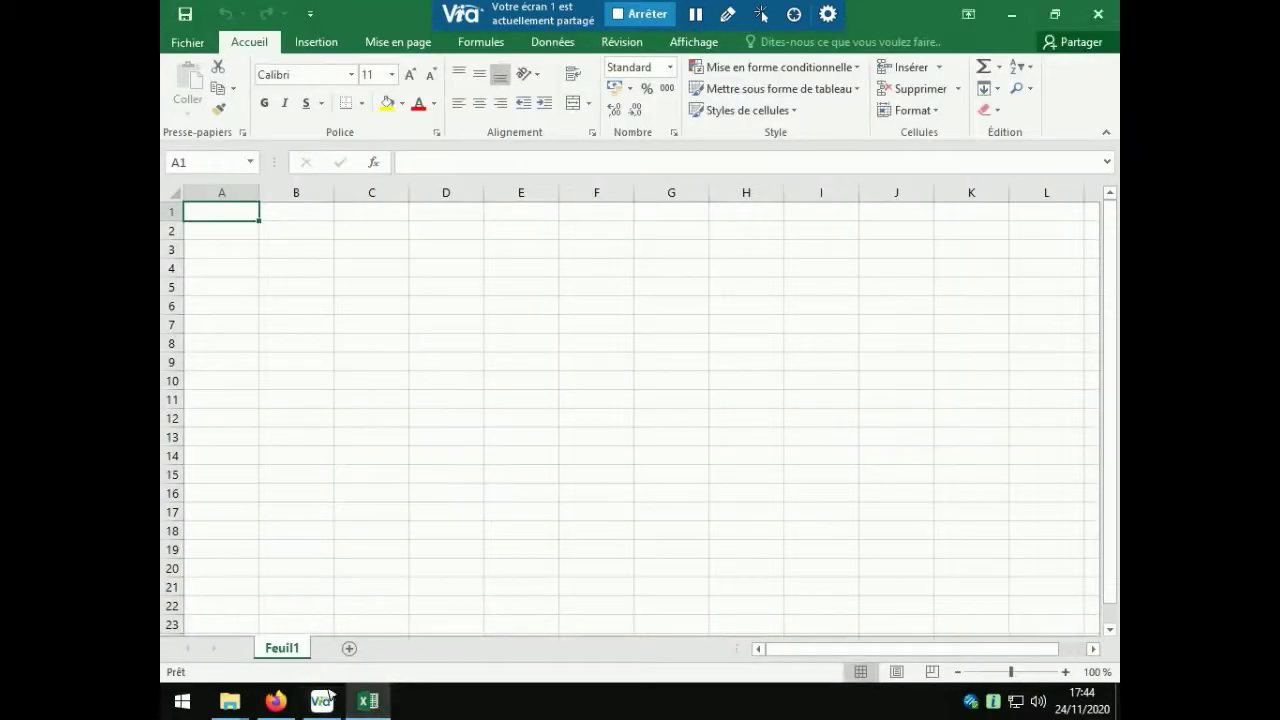
{"action": "mouse_move", "coordinate": [331, 697]}
Enter the column headings "t (s)" in A1 and "x (cm)" in B1
{"action": "type", "text": "t (s)"}
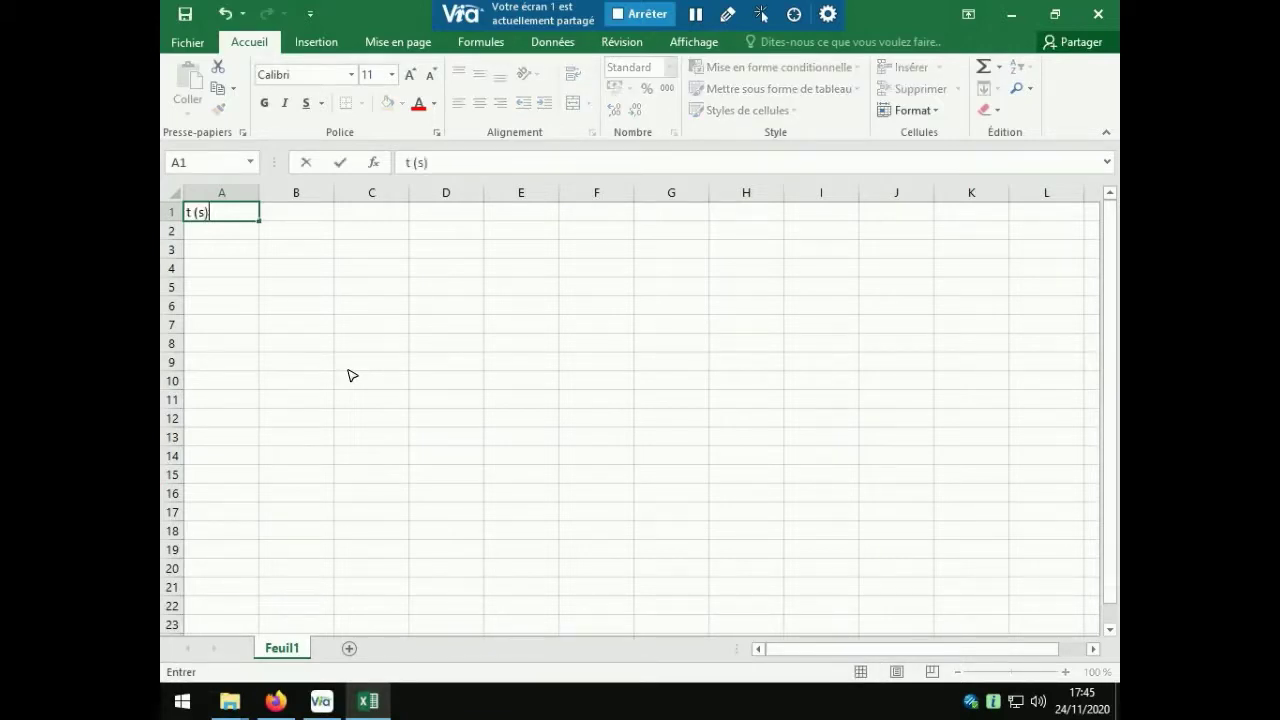
{"action": "key", "text": "Tab"}
{"action": "type", "text": "x"}
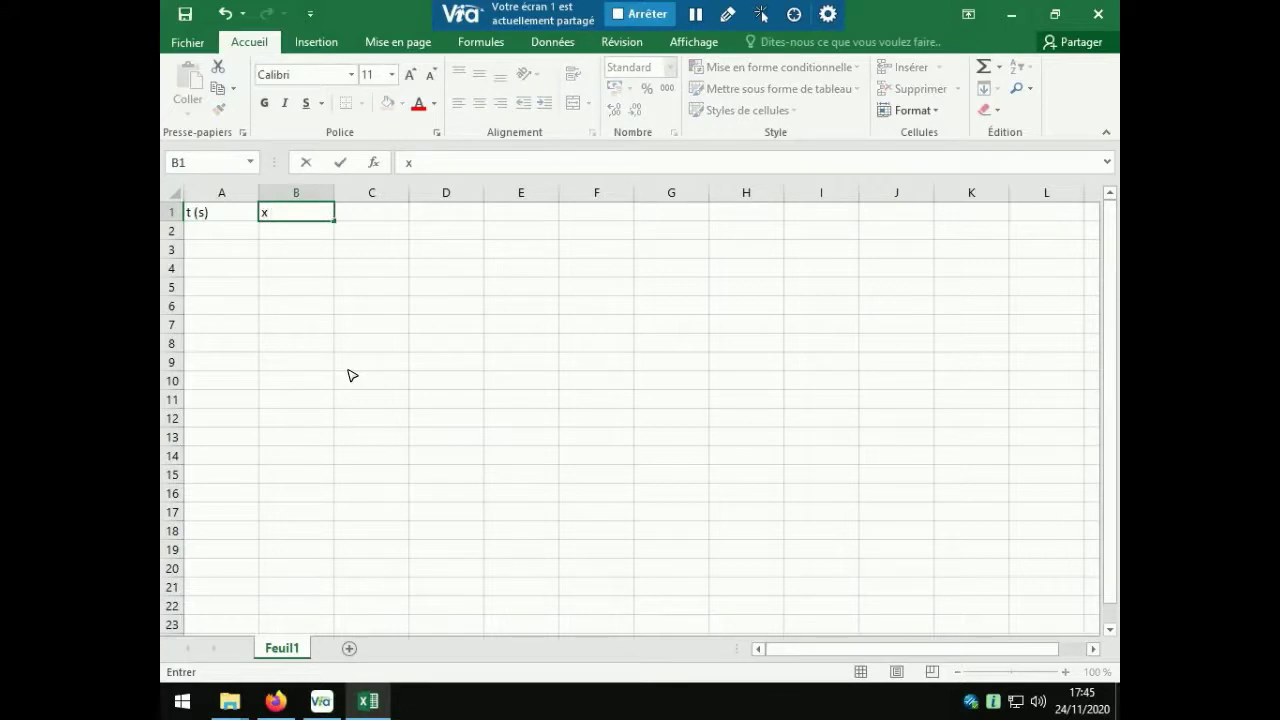
{"action": "type", "text": " (cm)"}
{"action": "key", "text": "Return"}
Enter the first two time values, 0 in A2 and 0,02 in A3
{"action": "type", "text": "0"}
{"action": "key", "text": "Return"}
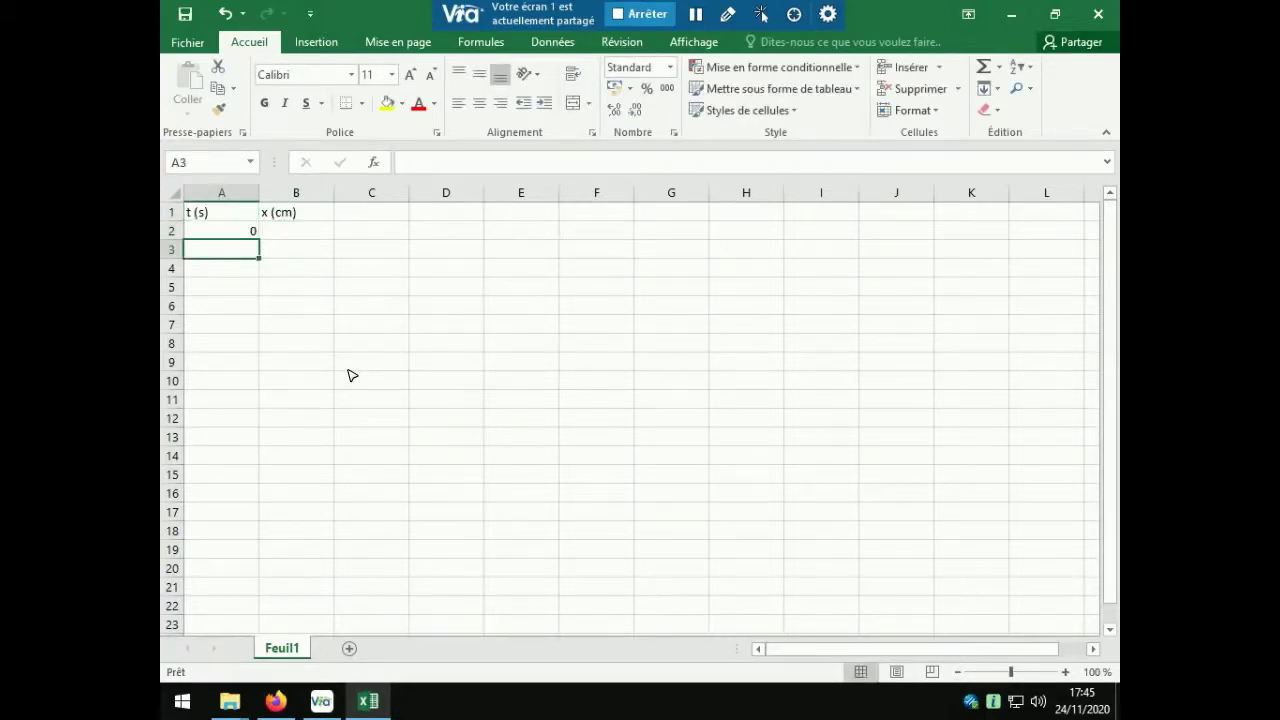
{"action": "type", "text": "0,02"}
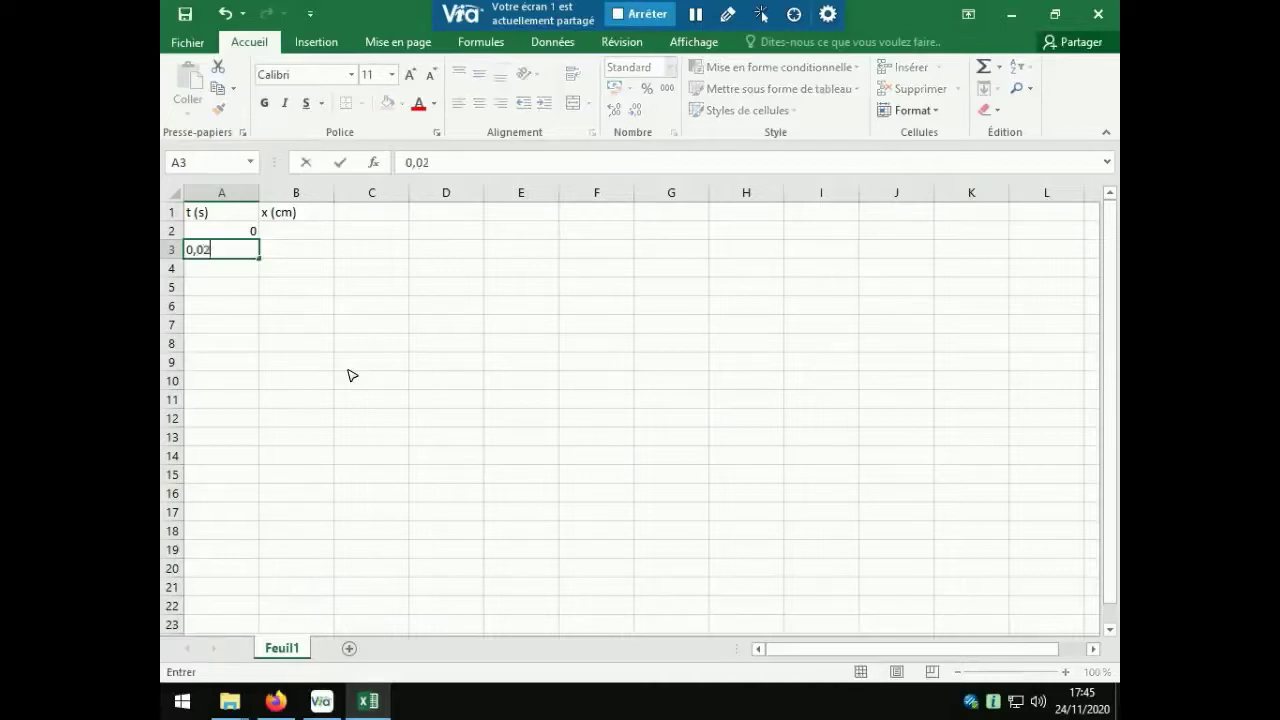
{"action": "key", "text": "Return"}
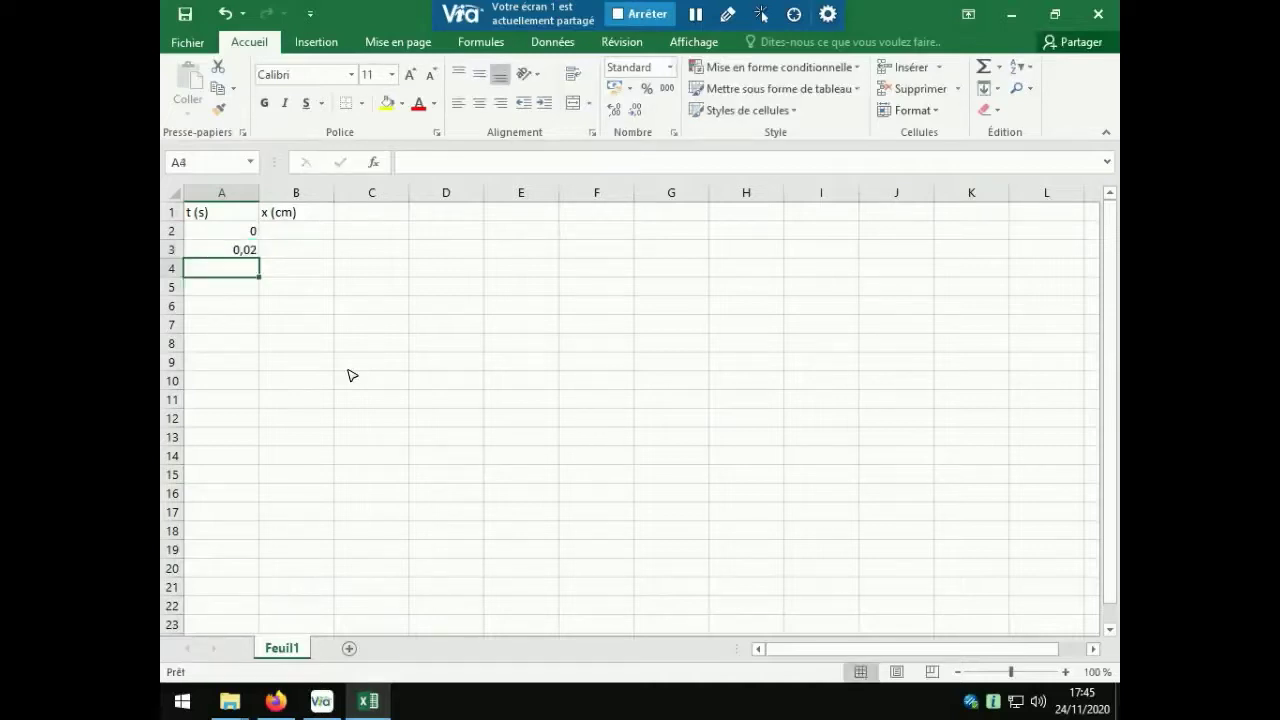
Enter the formula =0,02+A3 in A4 and fill it down the time column to A22
{"action": "type", "text": "="}
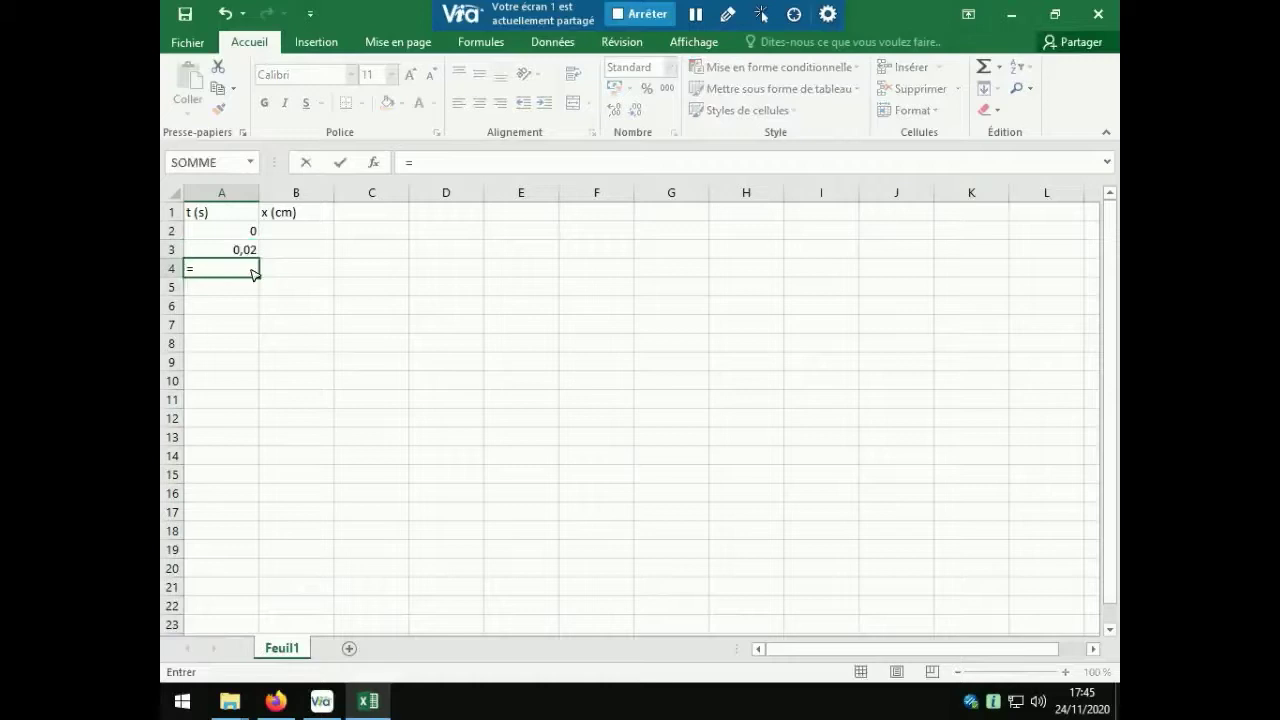
{"action": "type", "text": "0,02+"}
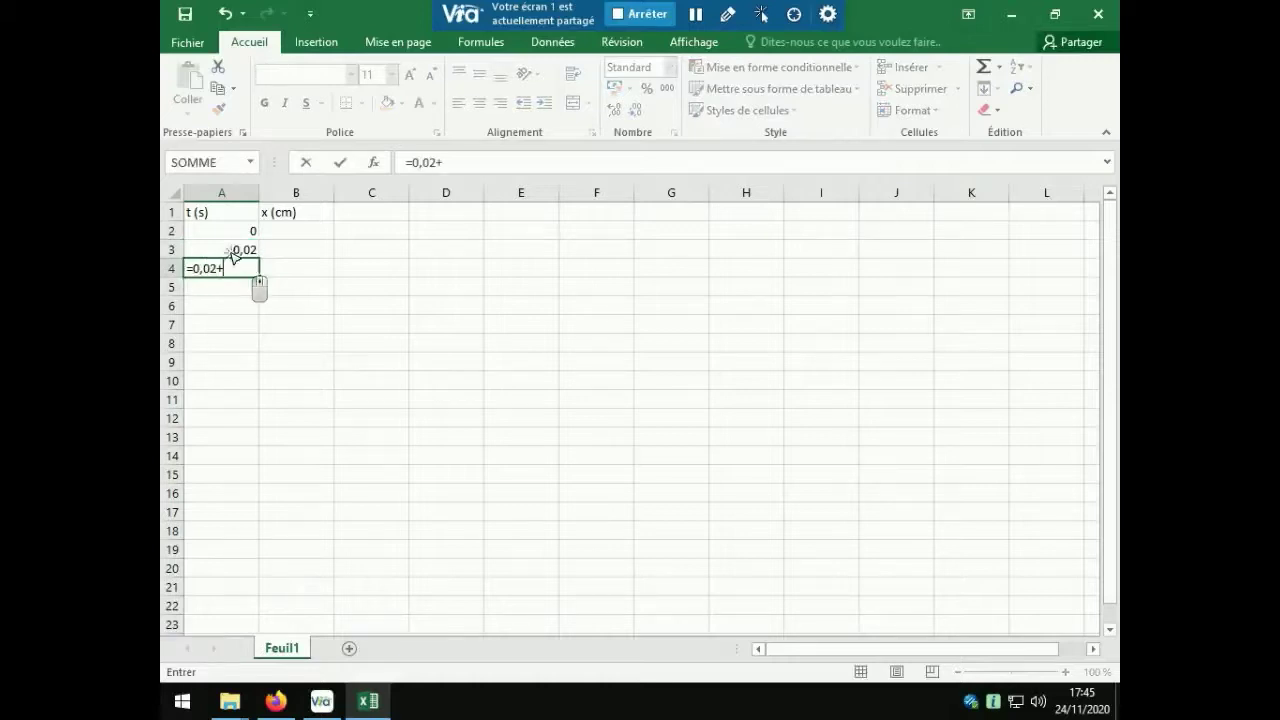
{"action": "left_click", "coordinate": [233, 256]}
{"action": "key", "text": "Return"}
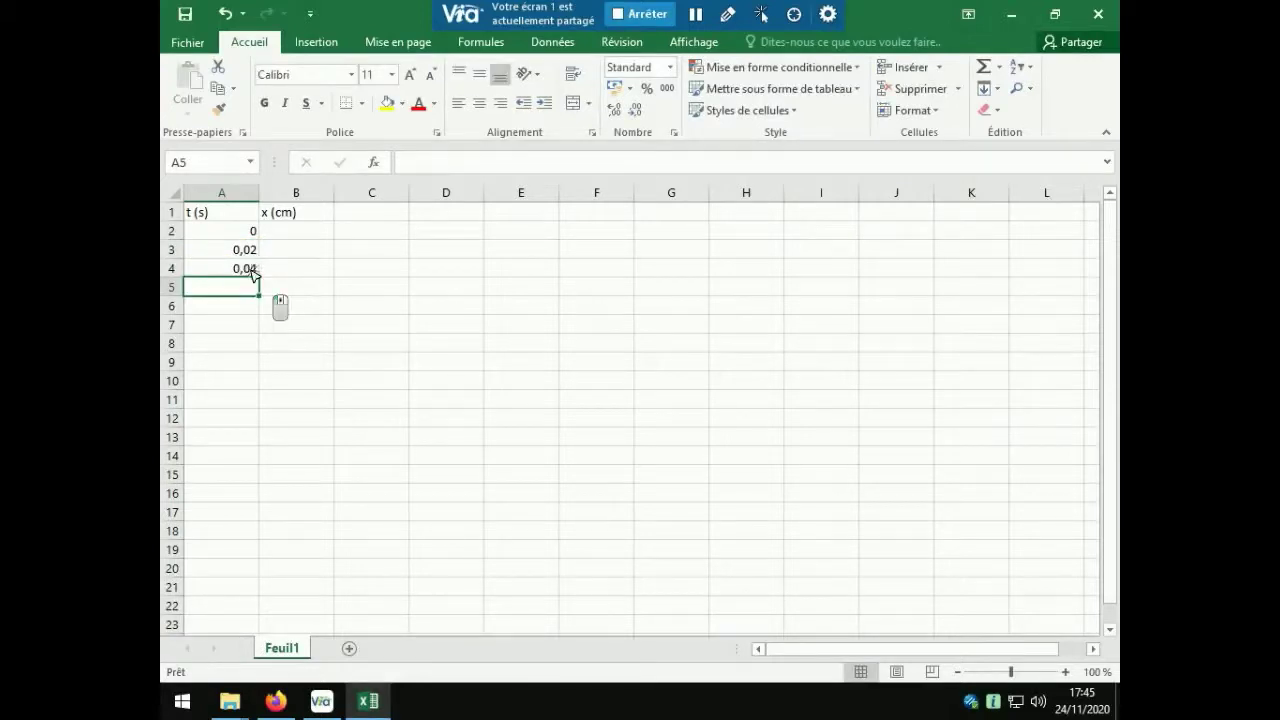
{"action": "left_click", "coordinate": [250, 270]}
{"action": "left_click_drag", "start_coordinate": [258, 279], "coordinate": [255, 612]}
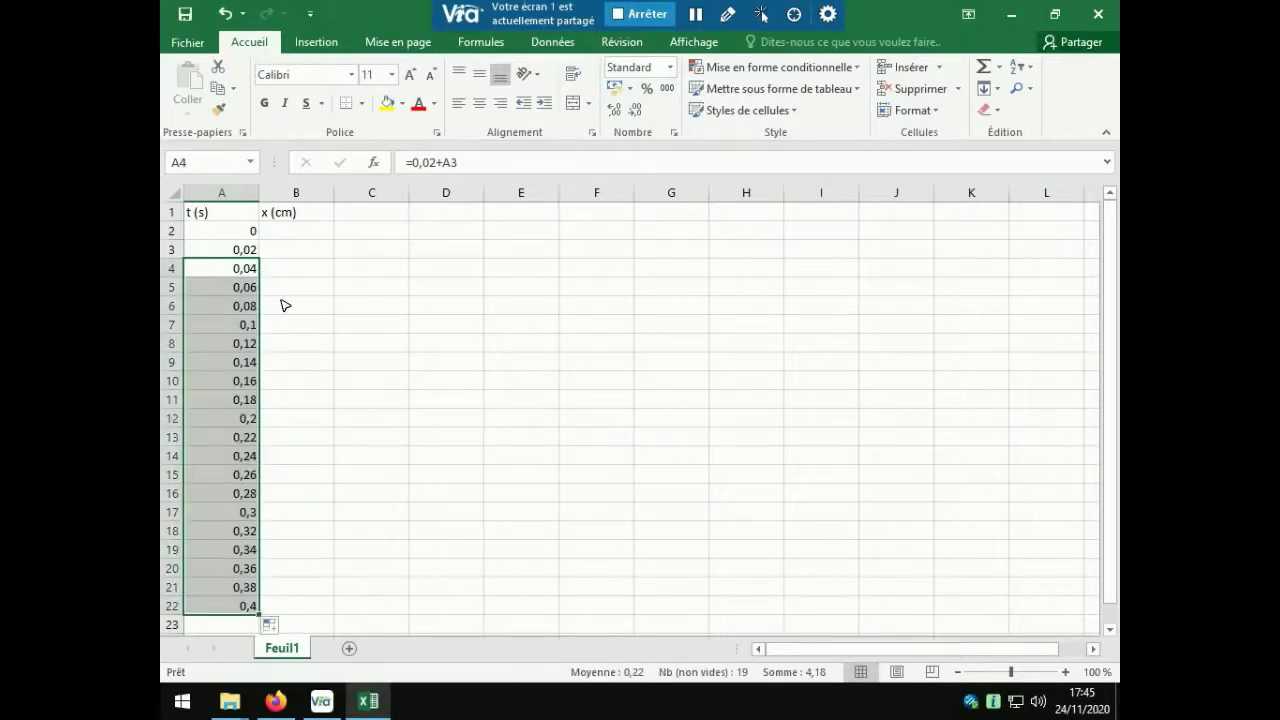
Enter the first two positions in the x (cm) column, 0 in B2 and 0,2 in B3
{"action": "left_click", "coordinate": [287, 236]}
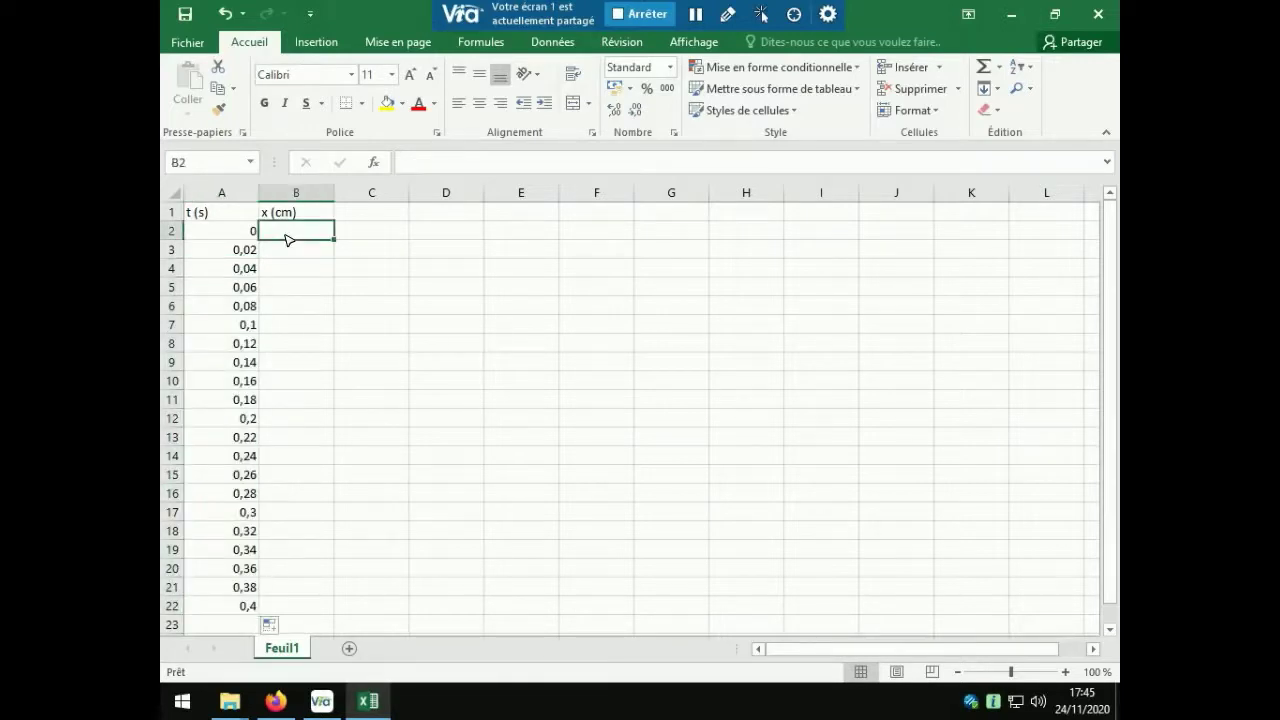
{"action": "type", "text": "0"}
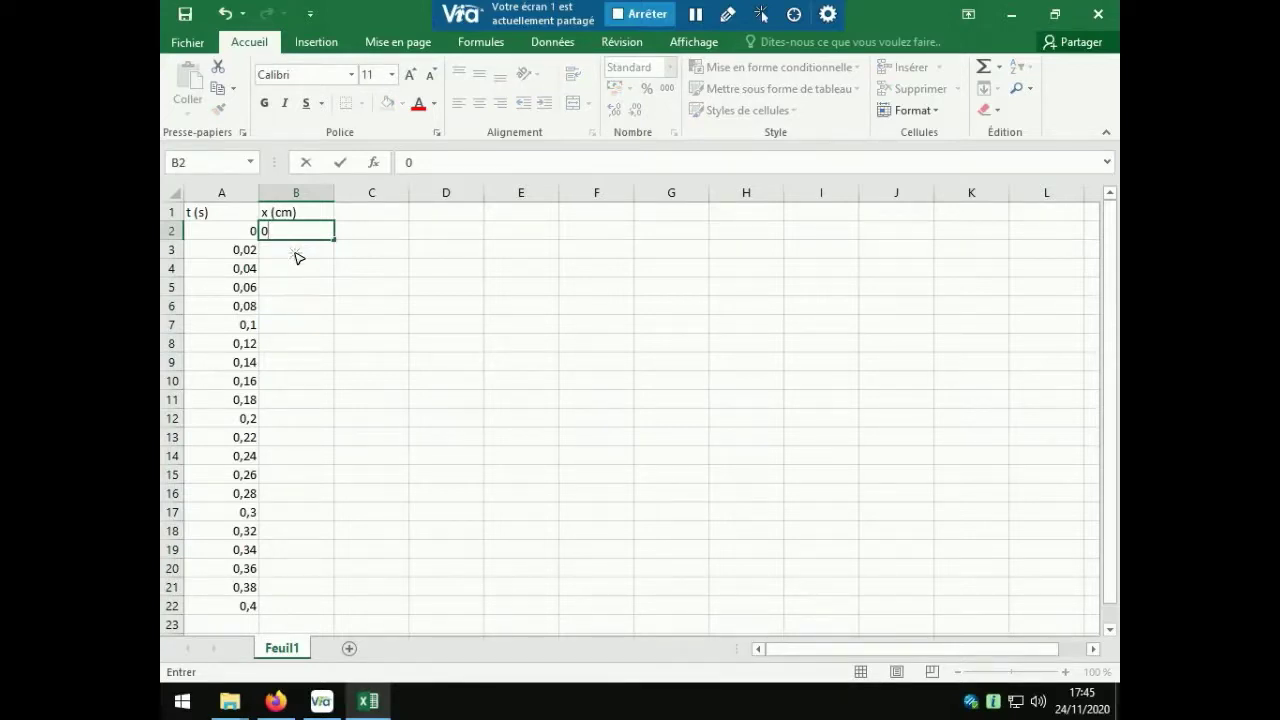
{"action": "left_click", "coordinate": [296, 250]}
{"action": "left_click", "coordinate": [341, 702]}
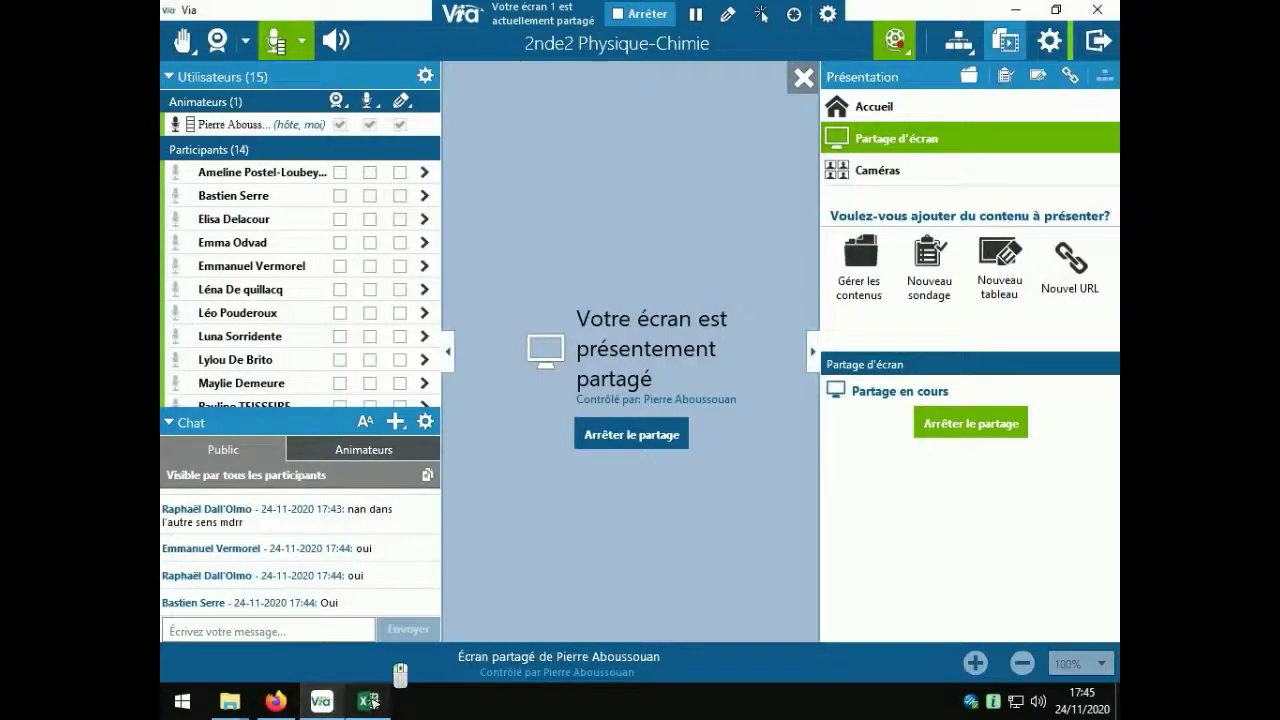
{"action": "left_click", "coordinate": [368, 701]}
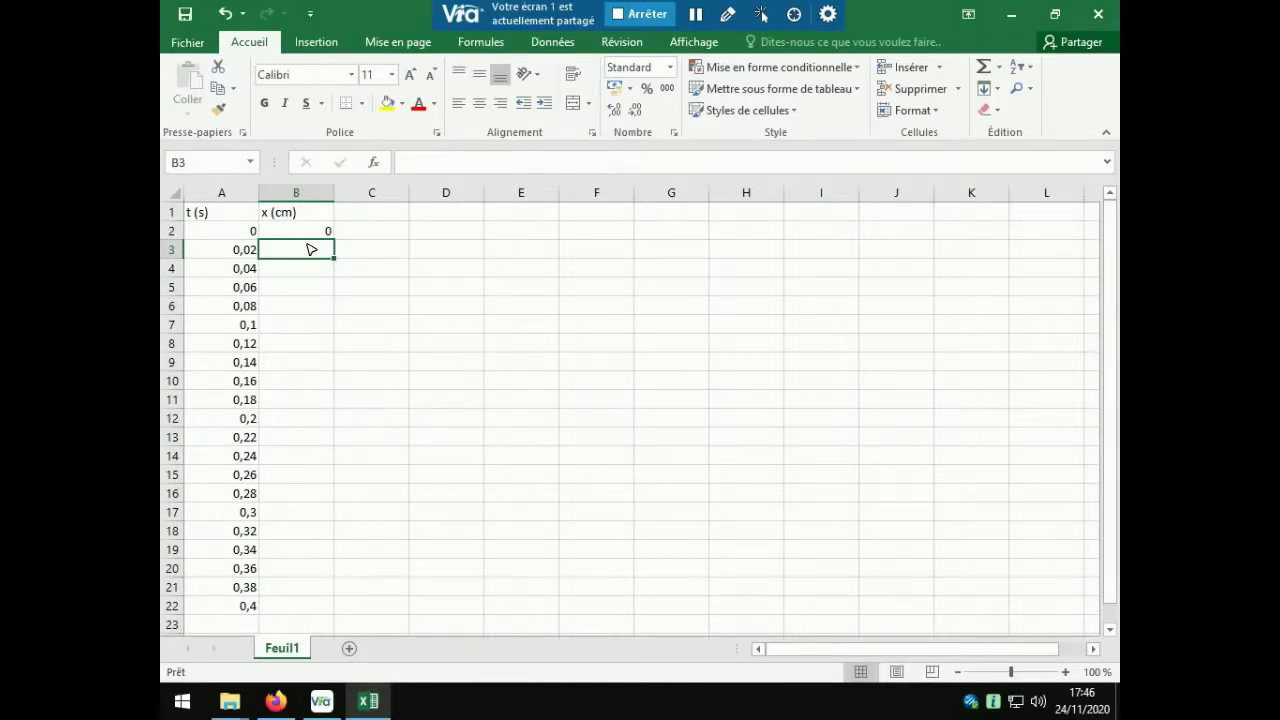
{"action": "type", "text": "0,0"}
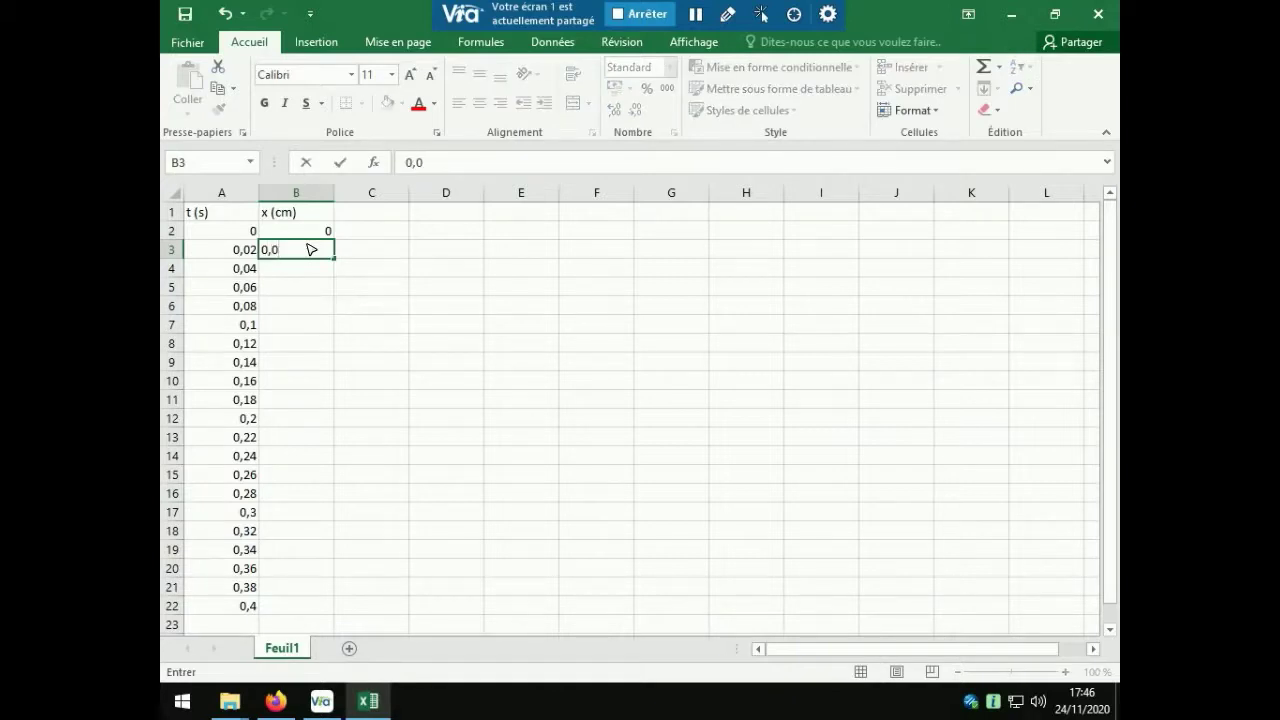
{"action": "key", "text": "BackSpace"}
{"action": "type", "text": "2"}
{"action": "key", "text": "Return"}
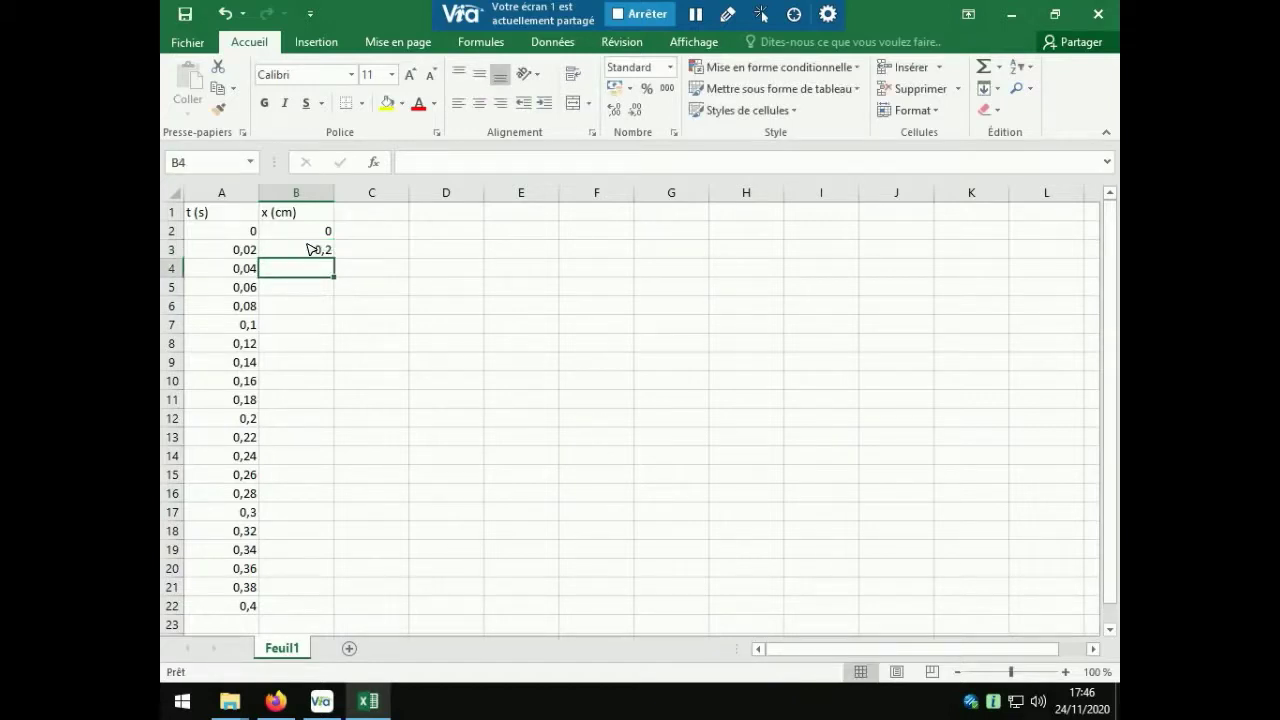
Enter the positions 0,4, 0,6 and 0,9 in cells B4 to B6
{"action": "type", "text": "0"}
{"action": "key", "text": "Return"}
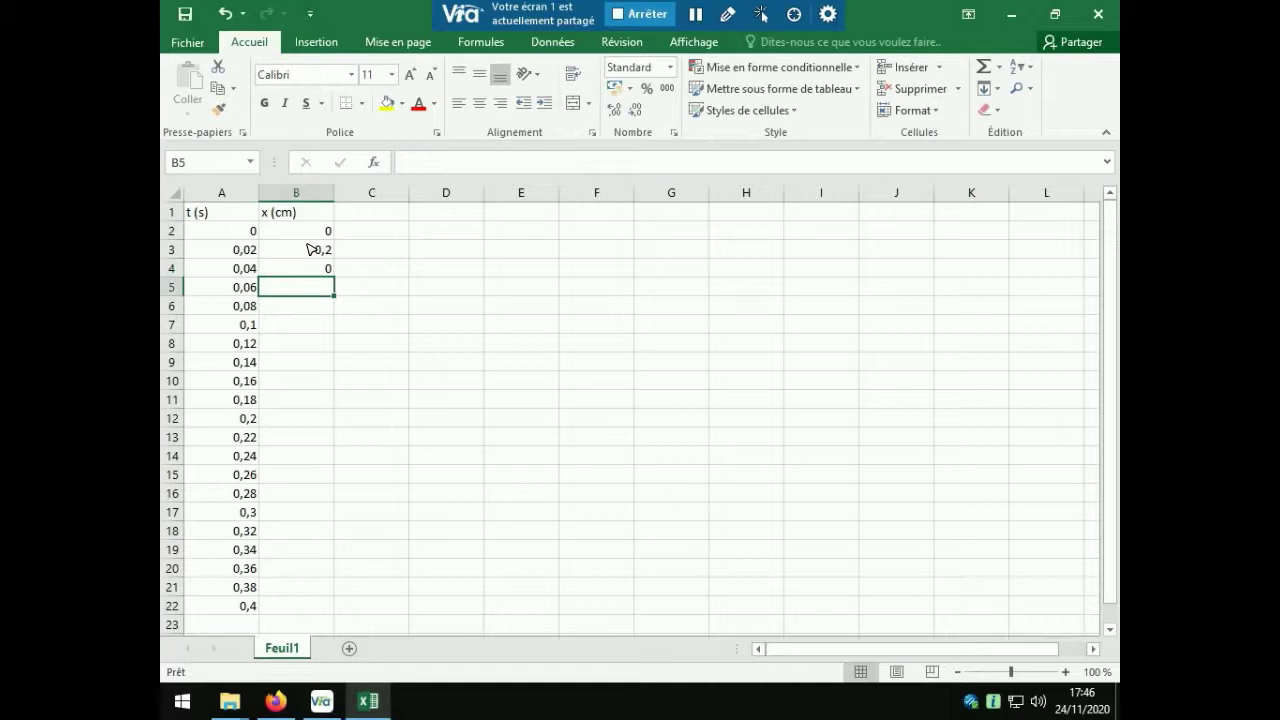
{"action": "key", "text": "Up"}
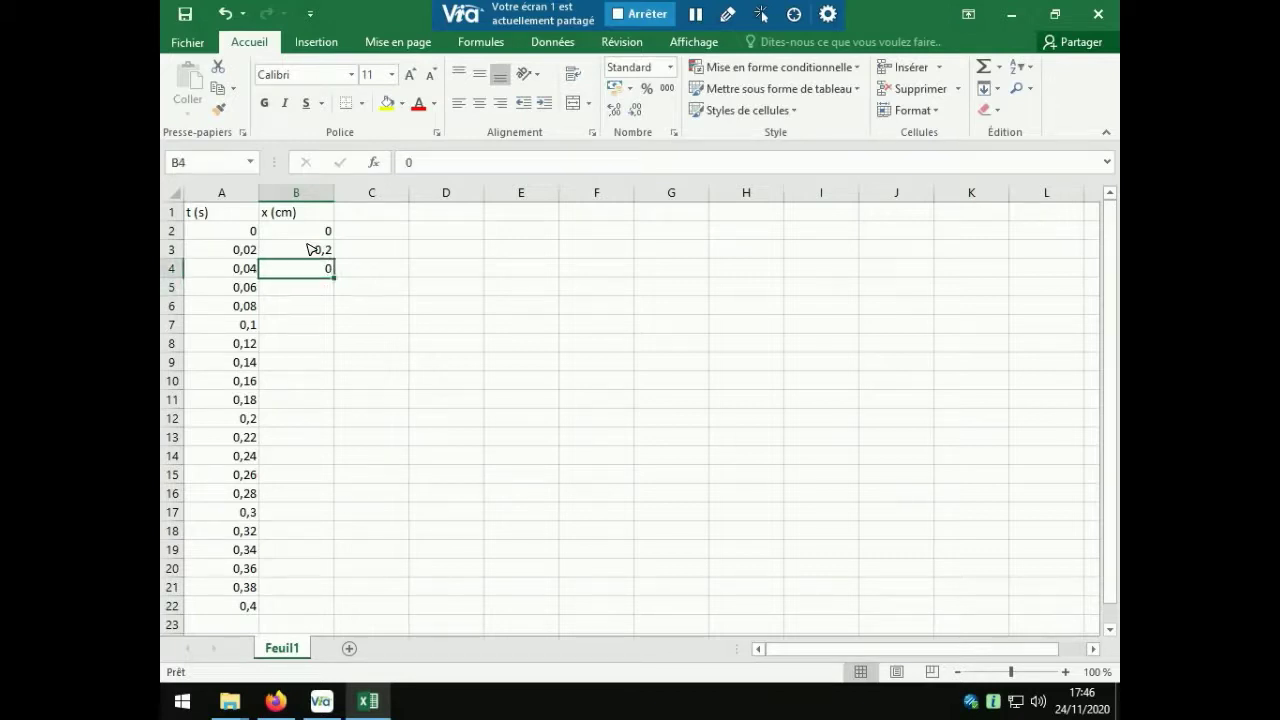
{"action": "type", "text": "0,4"}
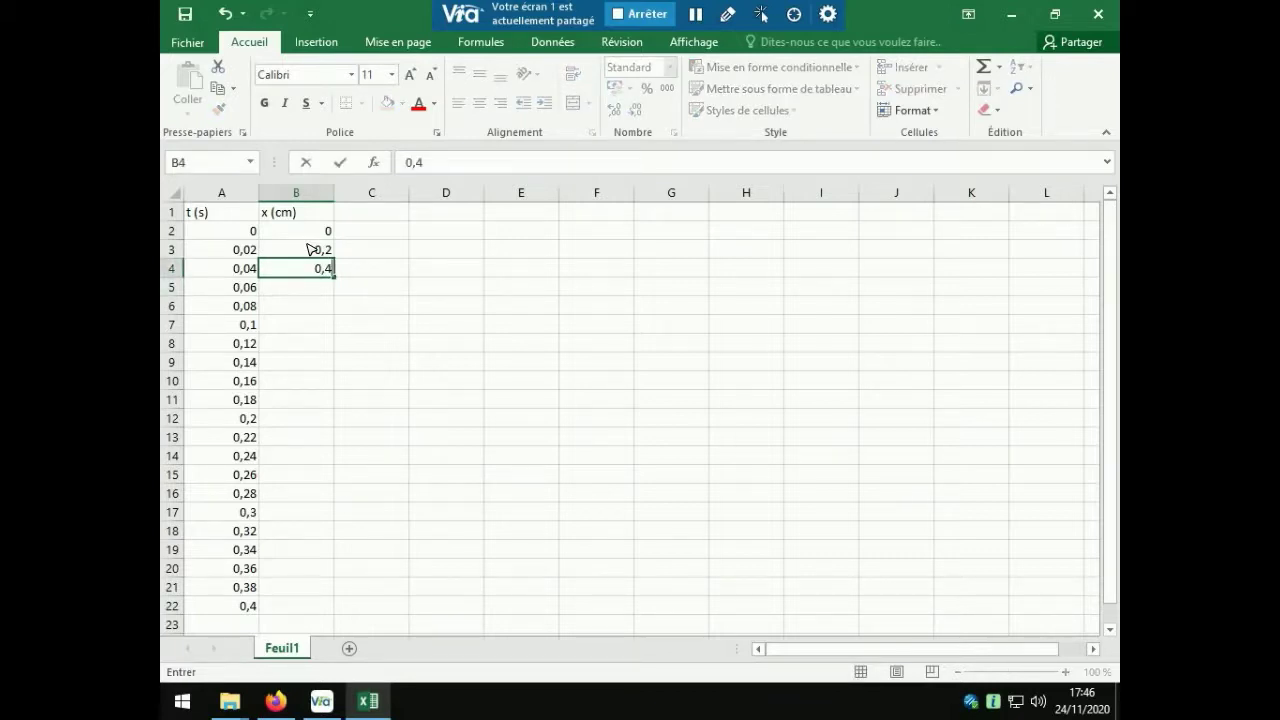
{"action": "key", "text": "Return"}
{"action": "type", "text": "0,"}
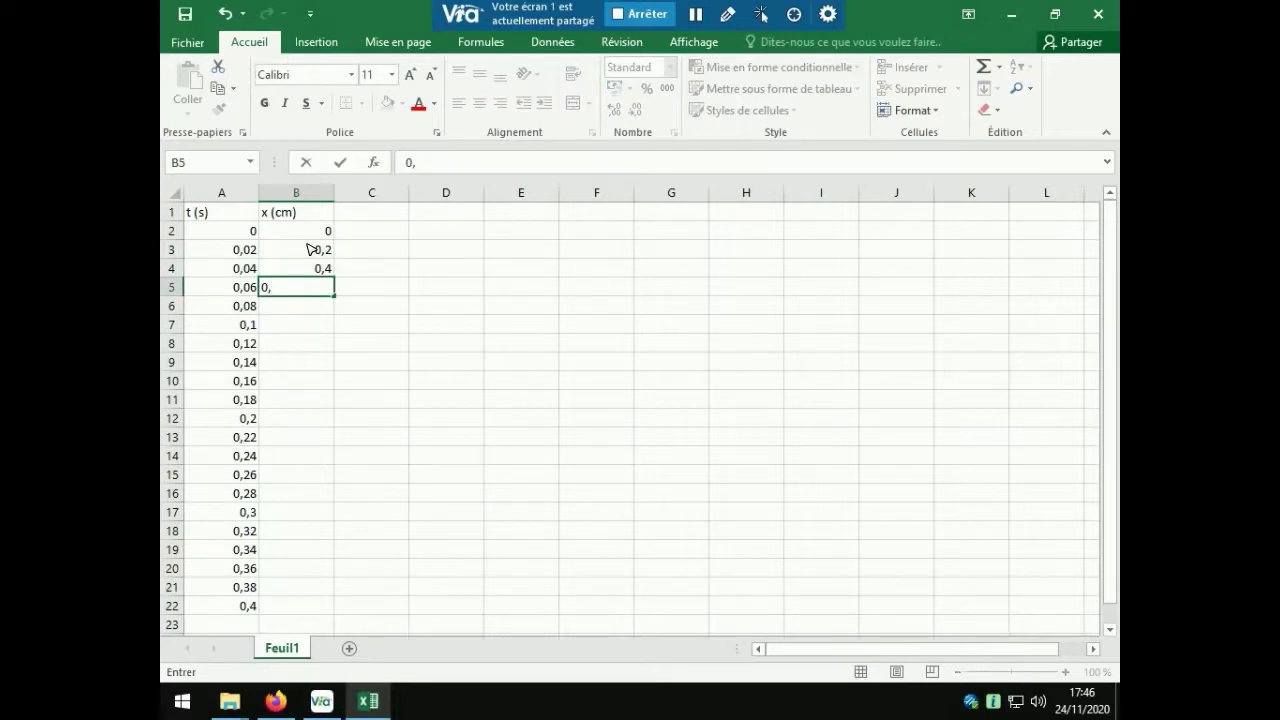
{"action": "type", "text": "5"}
{"action": "key", "text": "BackSpace"}
{"action": "type", "text": "6"}
{"action": "key", "text": "Return"}
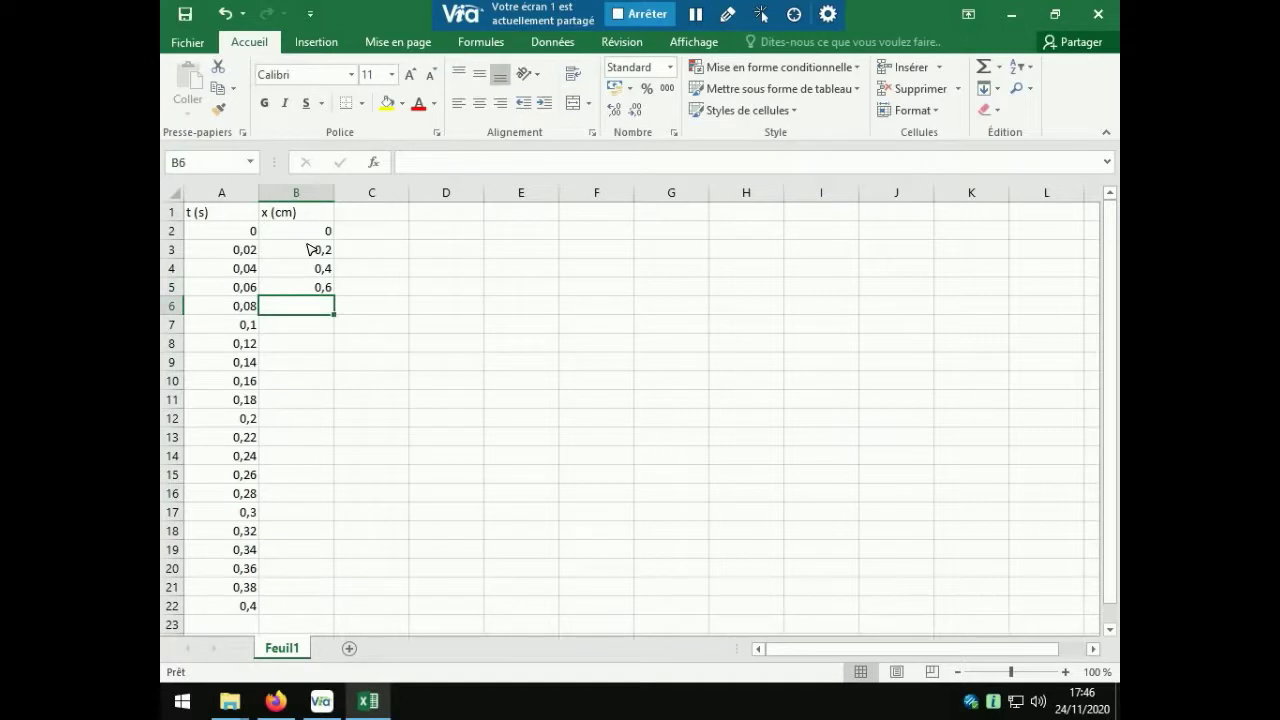
{"action": "type", "text": "0,9"}
{"action": "key", "text": "Return"}
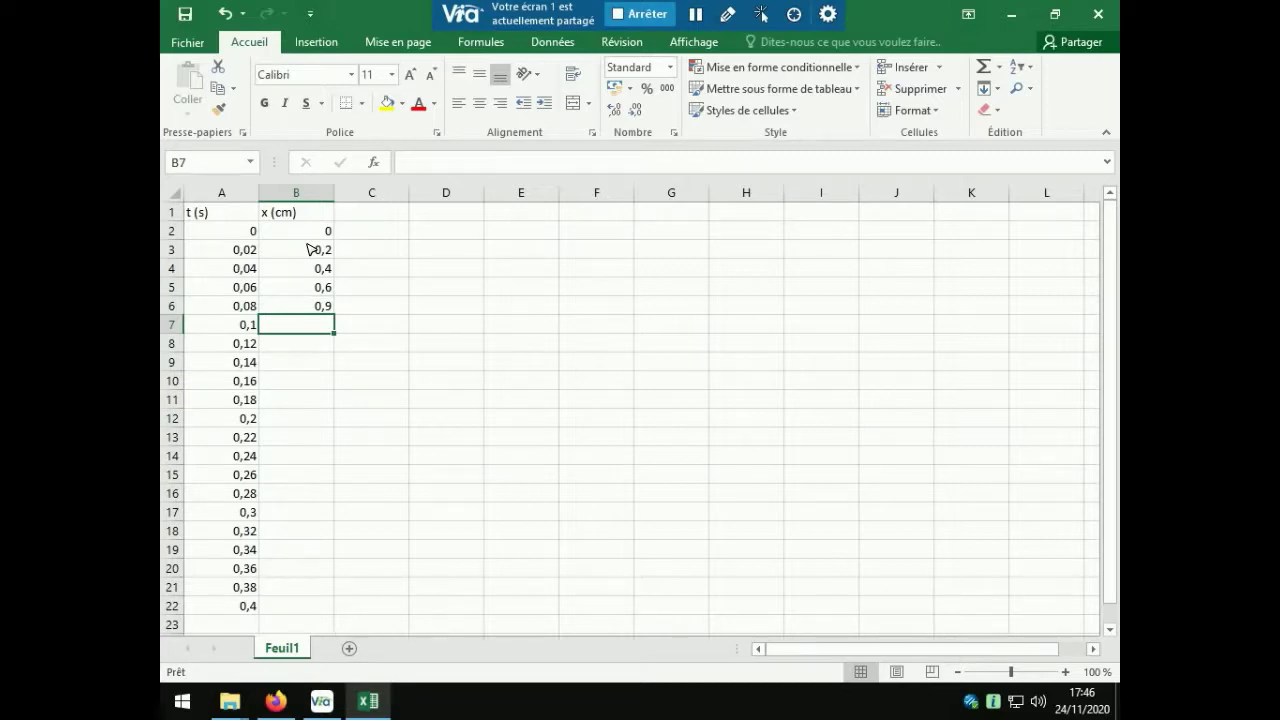
Enter the positions 0,13, 0,16, 0,21 and 0,25 in cells B7 to B10
{"action": "type", "text": "0,13"}
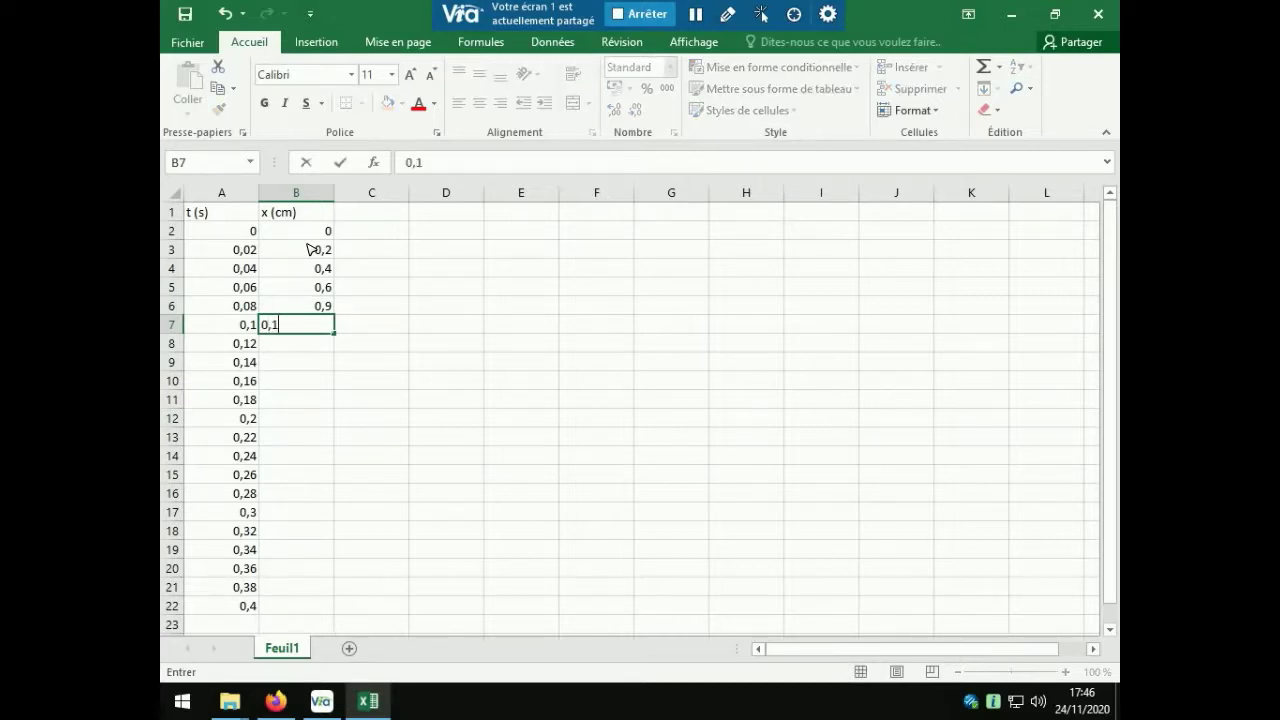
{"action": "key", "text": "Return"}
{"action": "type", "text": "0,16"}
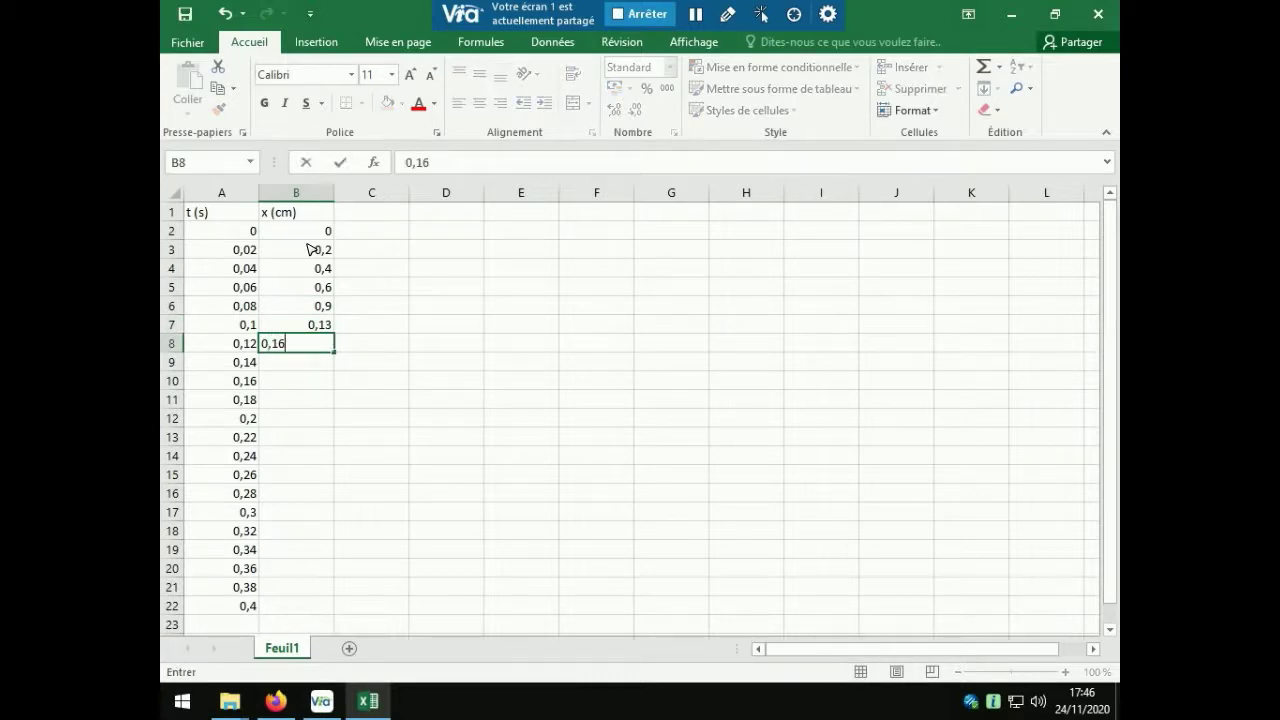
{"action": "key", "text": "Return"}
{"action": "type", "text": "0,21"}
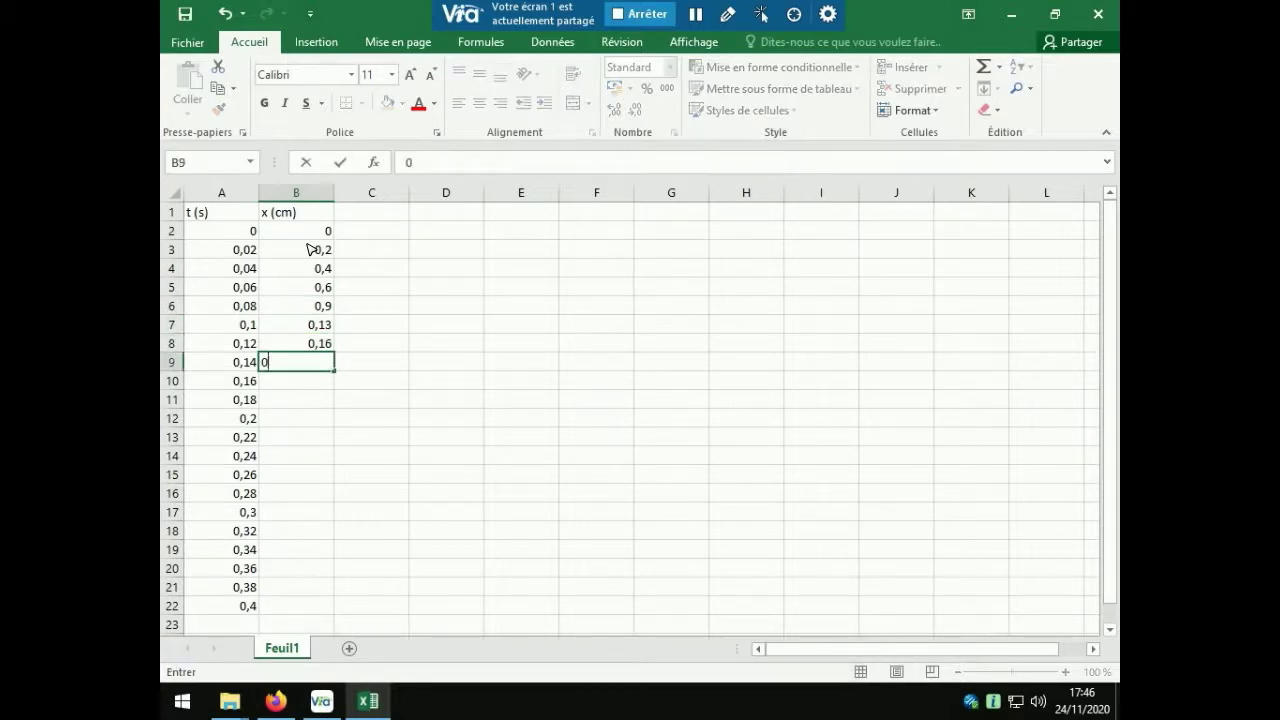
{"action": "key", "text": "Return"}
{"action": "type", "text": "0,25"}
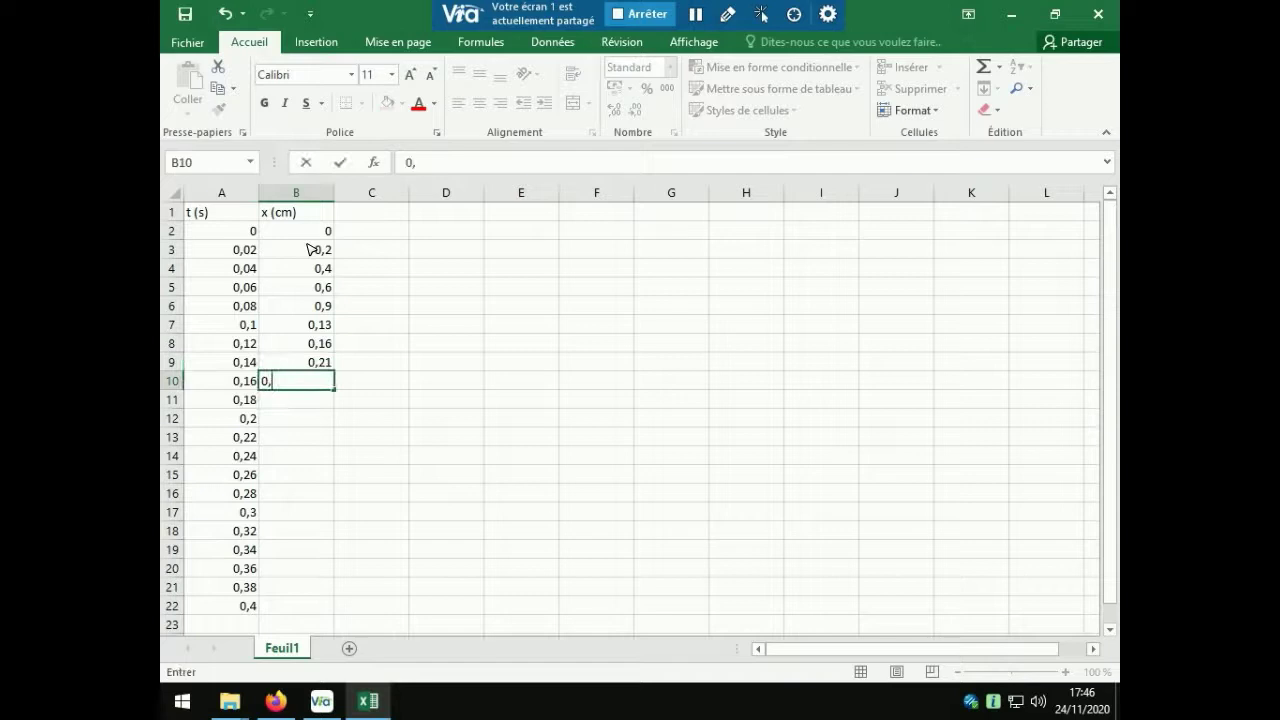
{"action": "key", "text": "Return"}
Enter the positions 0,31, 0,36 and 0,42 in cells B11 to B13
{"action": "type", "text": "0,31"}
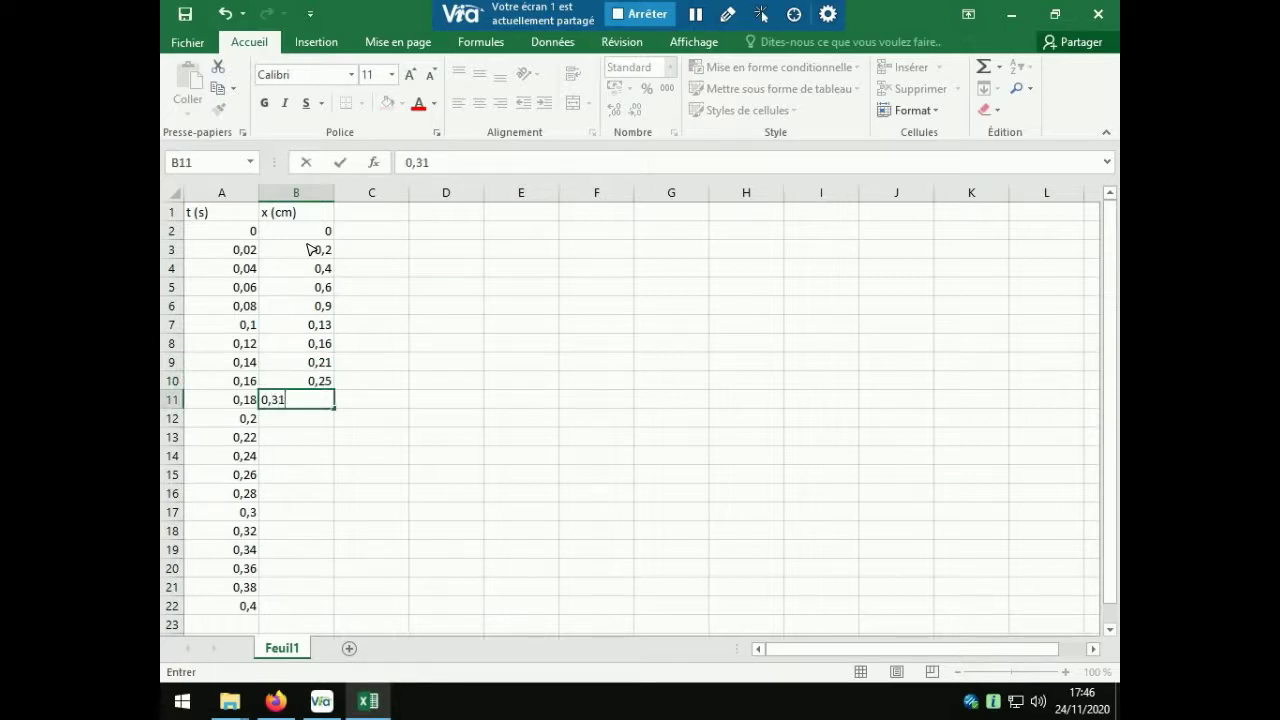
{"action": "key", "text": "Return"}
{"action": "type", "text": "0,36"}
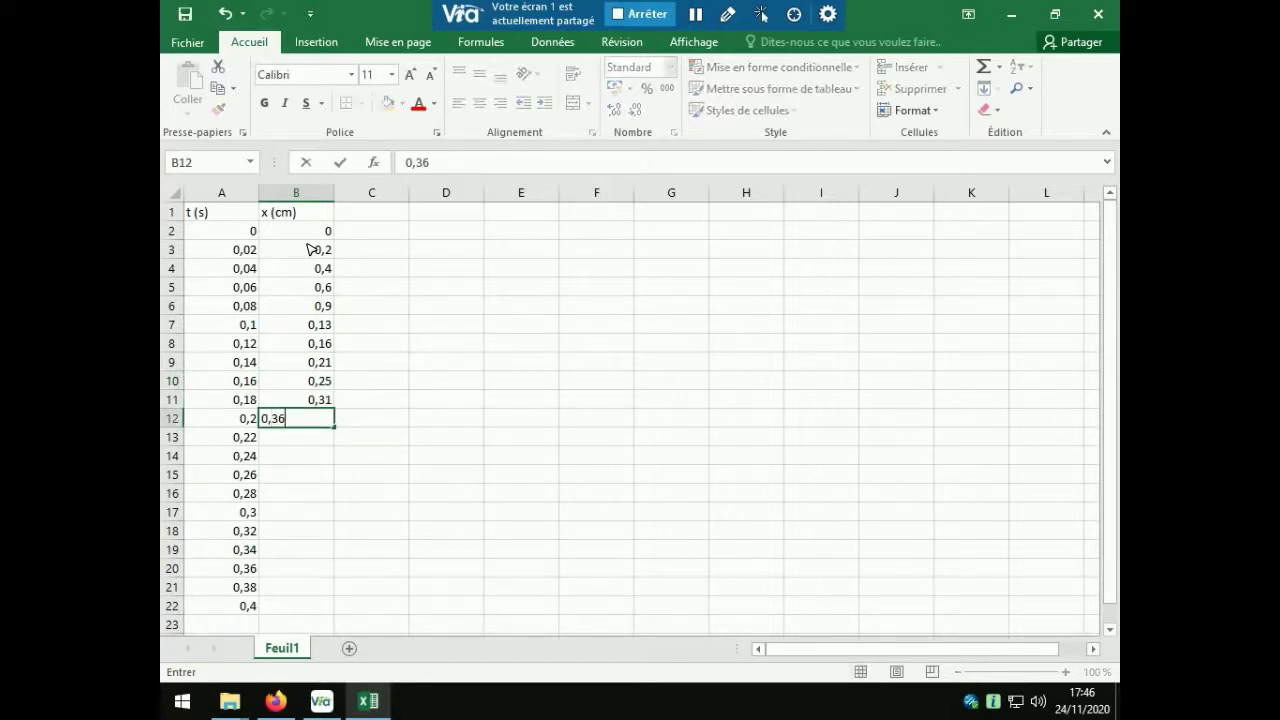
{"action": "key", "text": "Return"}
{"action": "type", "text": "0,42"}
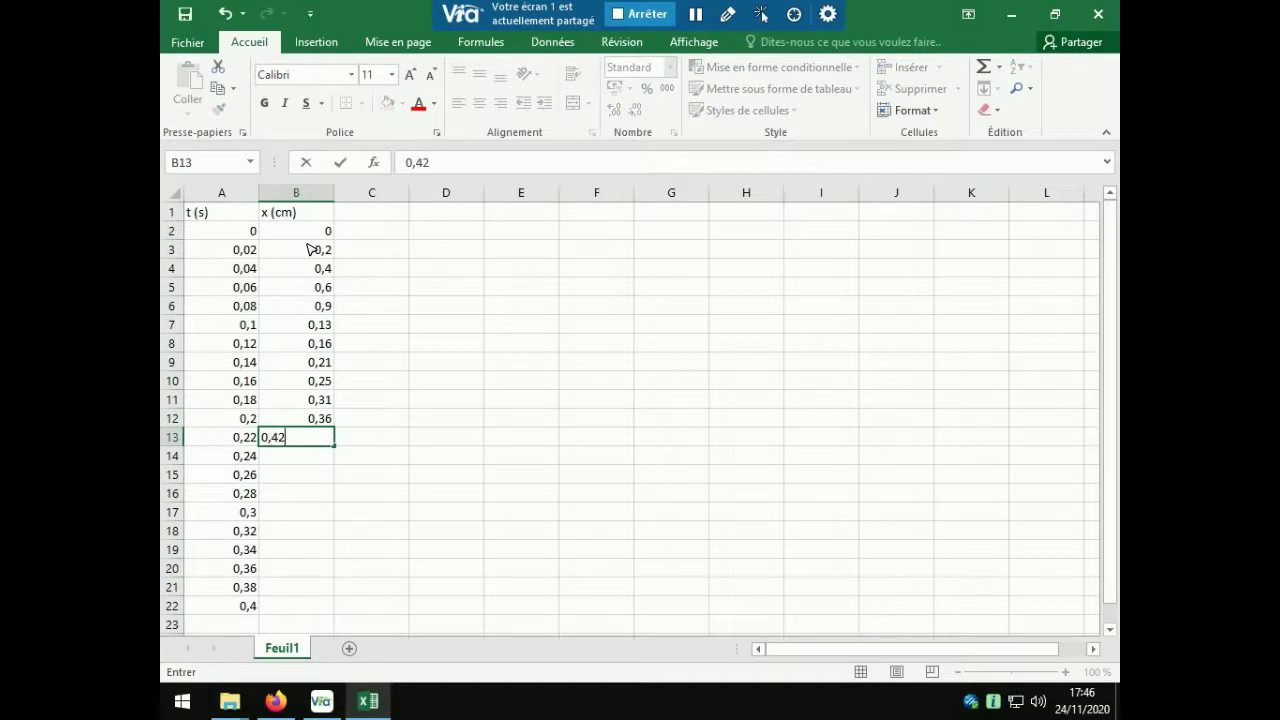
{"action": "key", "text": "Return"}
{"action": "type", "text": "0,49"}
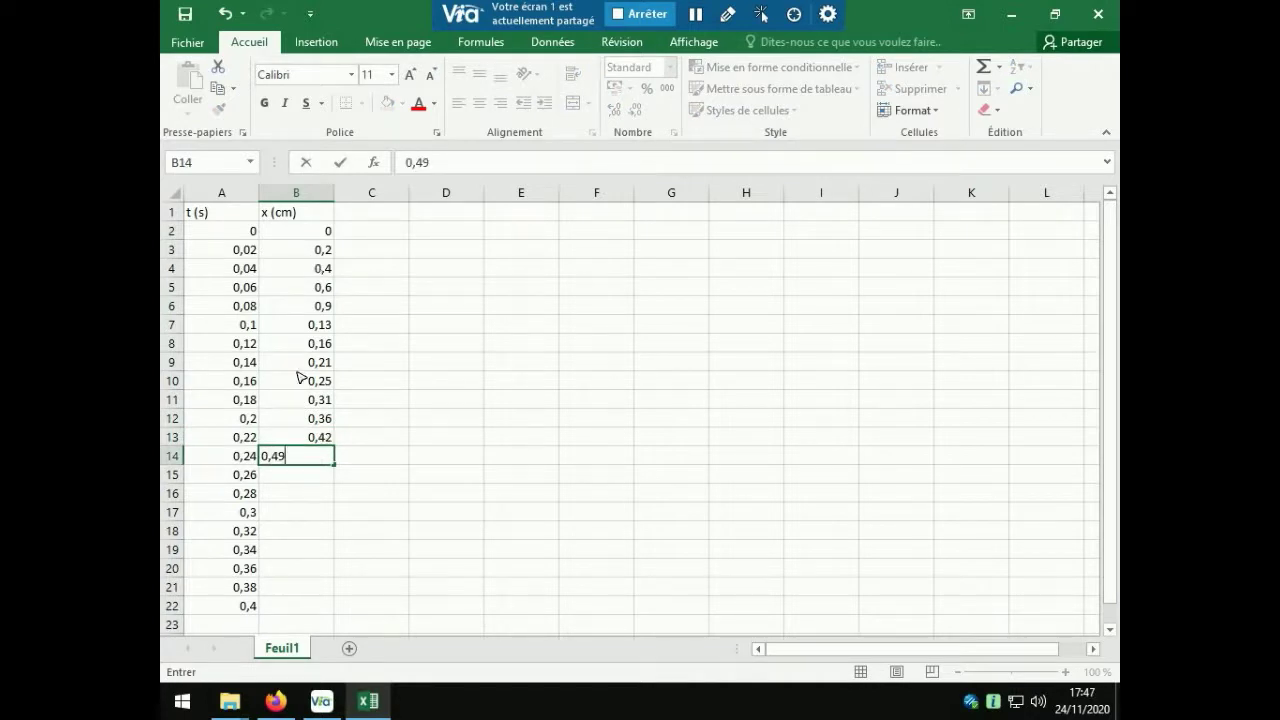
{"action": "key", "text": "BackSpace"}
{"action": "key", "text": "BackSpace"}
{"action": "key", "text": "BackSpace"}
{"action": "key", "text": "BackSpace"}
Correct the positions in cells B7 to B10 to 1,3, 1,6, 2,1 and 2,5
{"action": "left_click", "coordinate": [314, 330]}
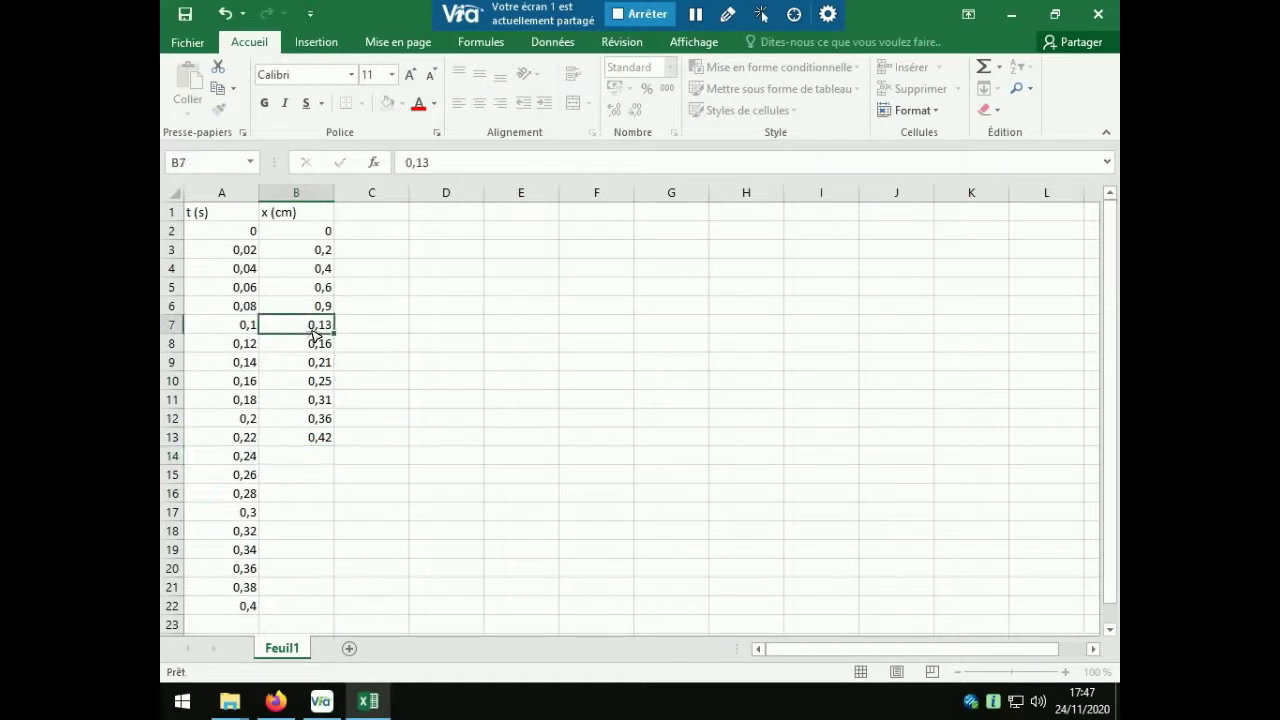
{"action": "type", "text": "1,3"}
{"action": "key", "text": "Return"}
{"action": "type", "text": "1,6"}
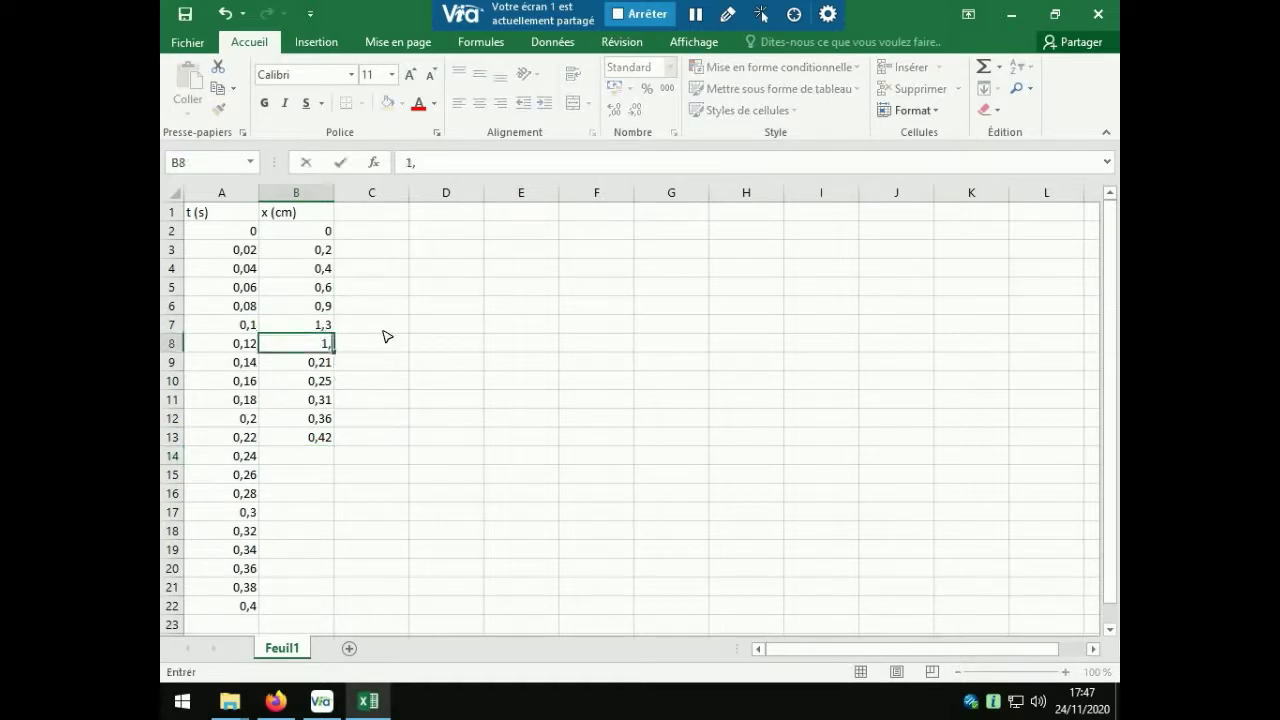
{"action": "key", "text": "Return"}
{"action": "type", "text": "2,1"}
{"action": "key", "text": "Return"}
{"action": "type", "text": "2,5"}
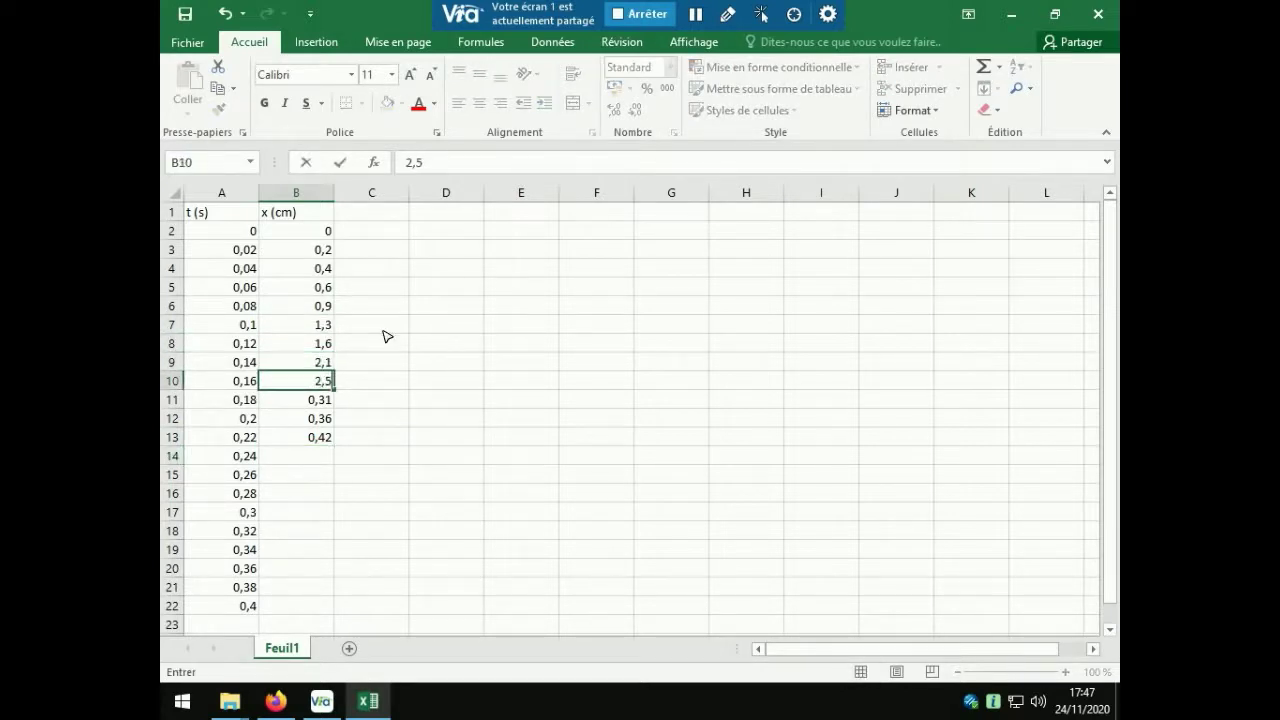
{"action": "key", "text": "Return"}
Correct the positions in cells B11 to B13 to 3,1, 3,6 and 4,2
{"action": "type", "text": "3,1"}
{"action": "key", "text": "Return"}
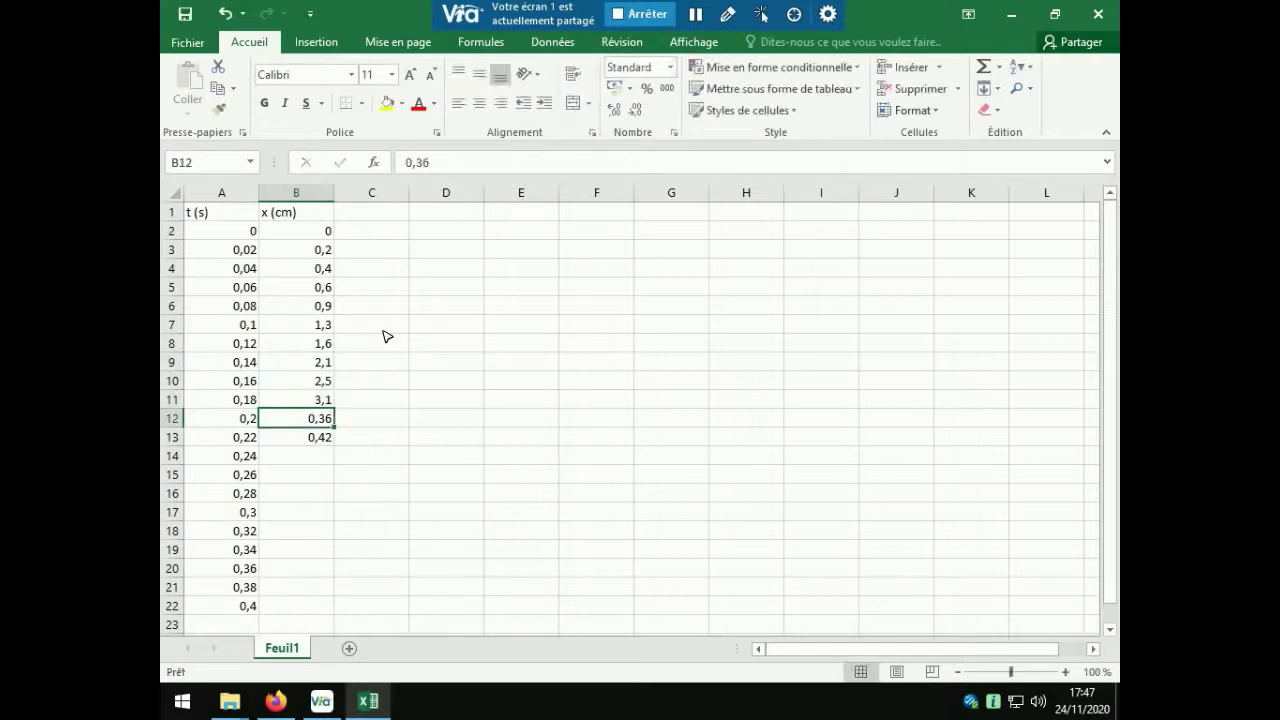
{"action": "type", "text": "3,6"}
{"action": "key", "text": "Return"}
{"action": "type", "text": "4,2"}
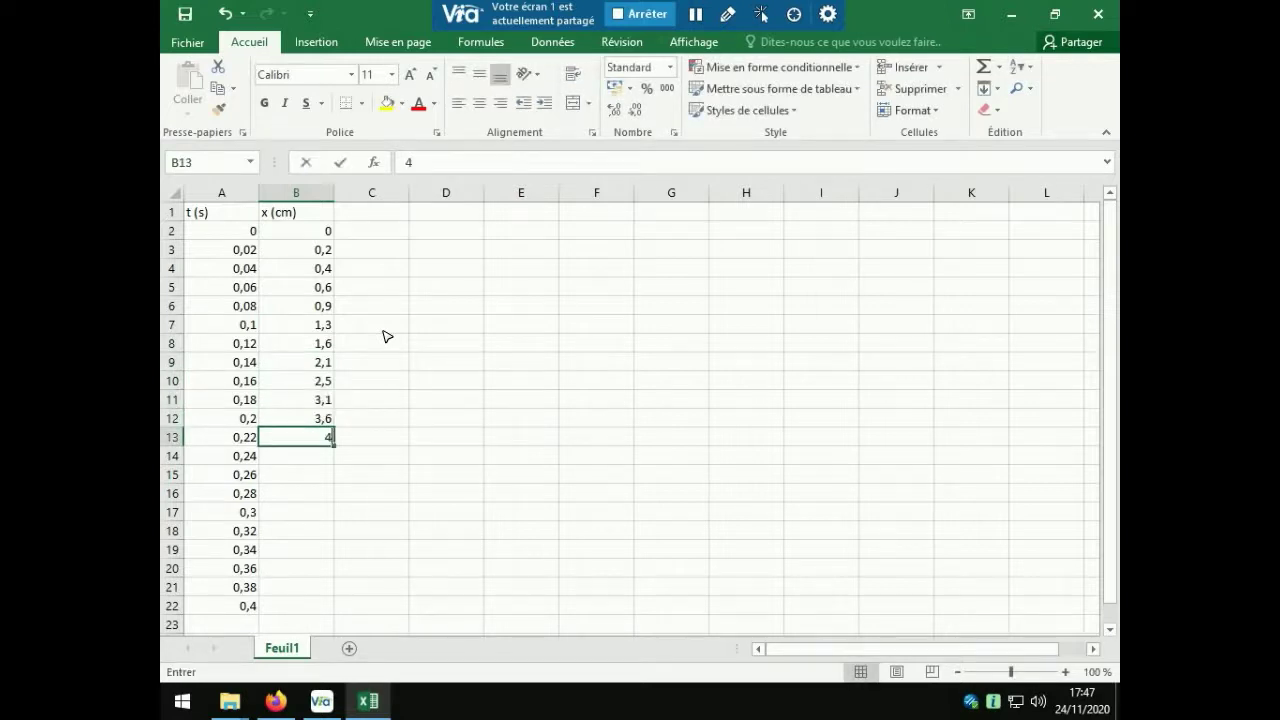
{"action": "key", "text": "Return"}
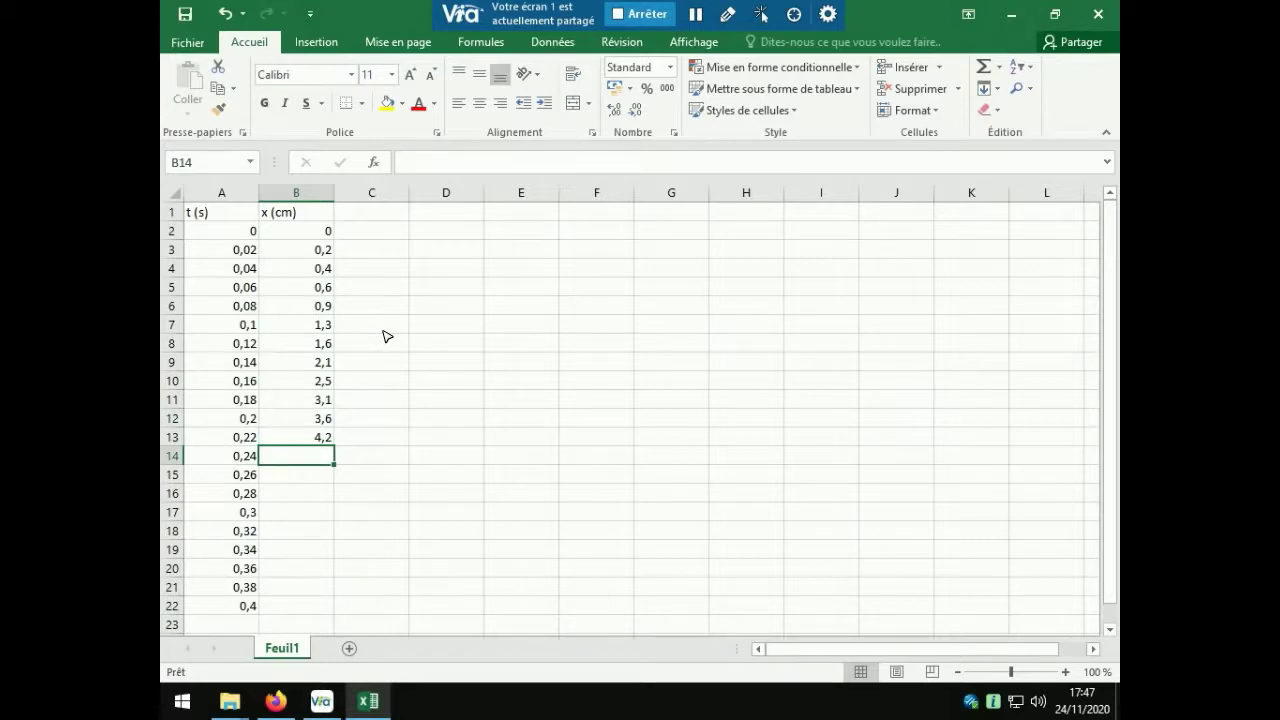
Enter the positions 4,9, 5,6, 6,4 and 7,2 in cells B14 to B17
{"action": "type", "text": "4,9"}
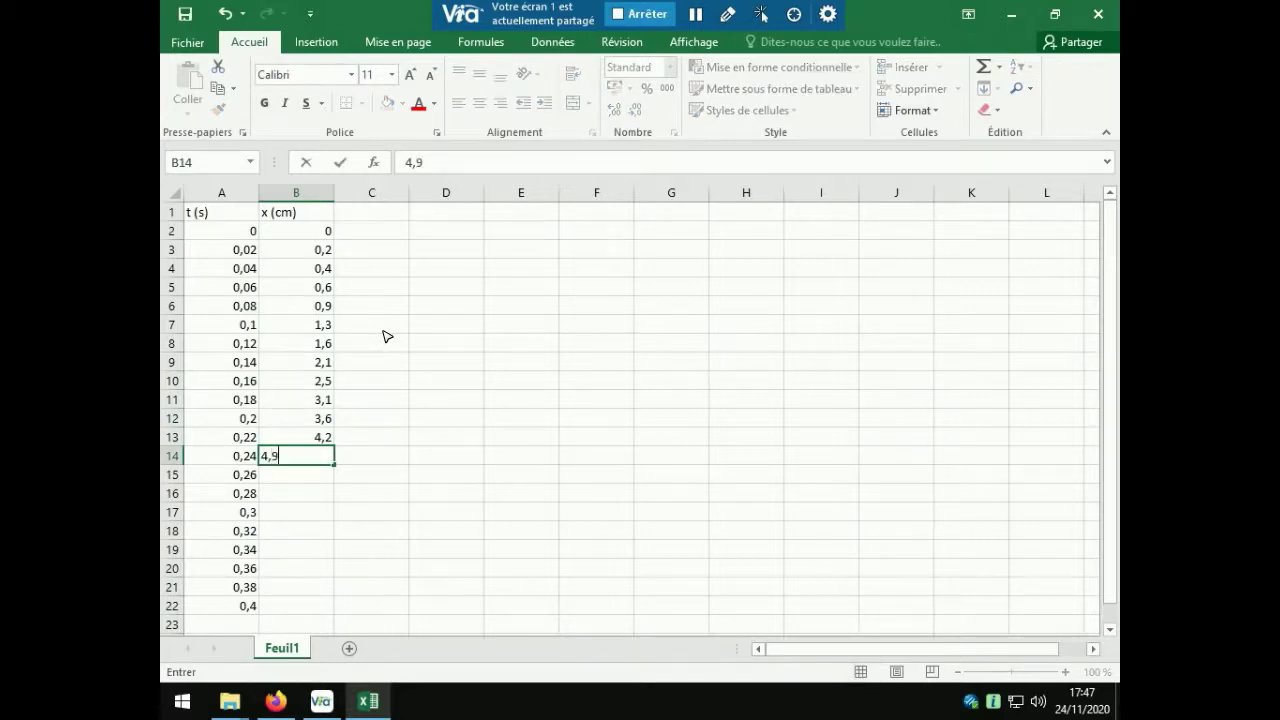
{"action": "key", "text": "Return"}
{"action": "type", "text": "5,6"}
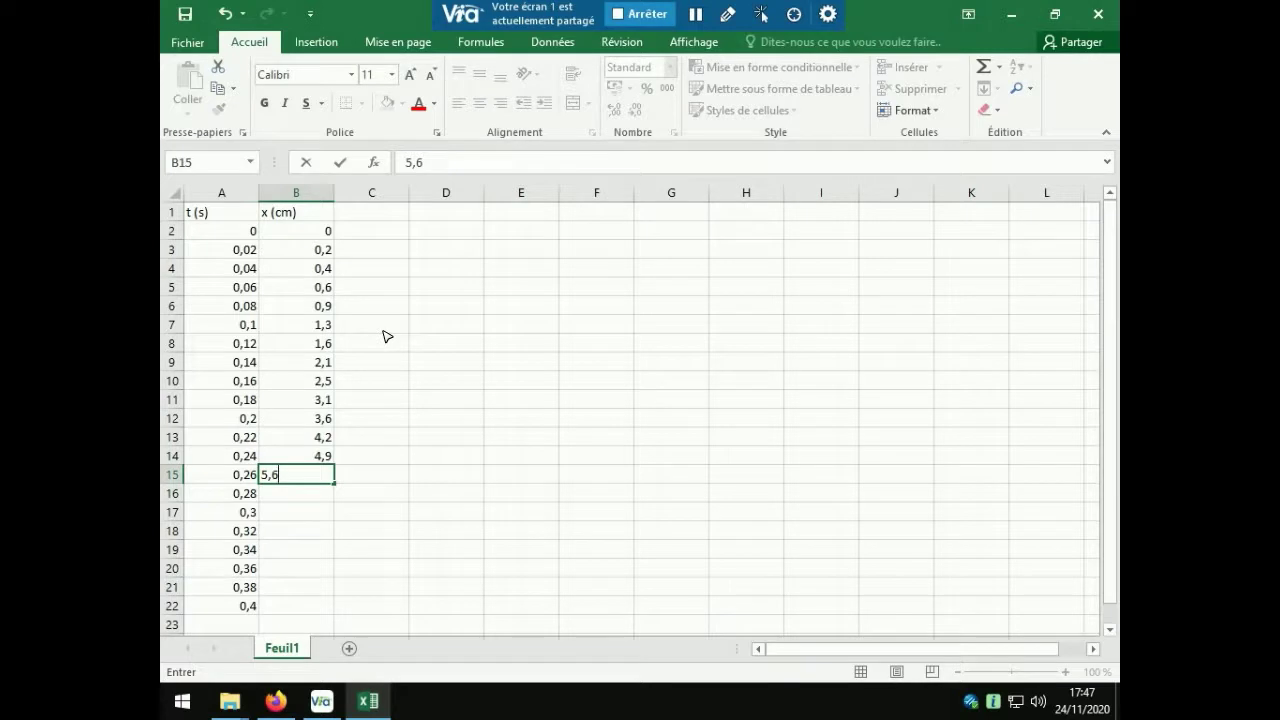
{"action": "key", "text": "Return"}
{"action": "type", "text": "6,4"}
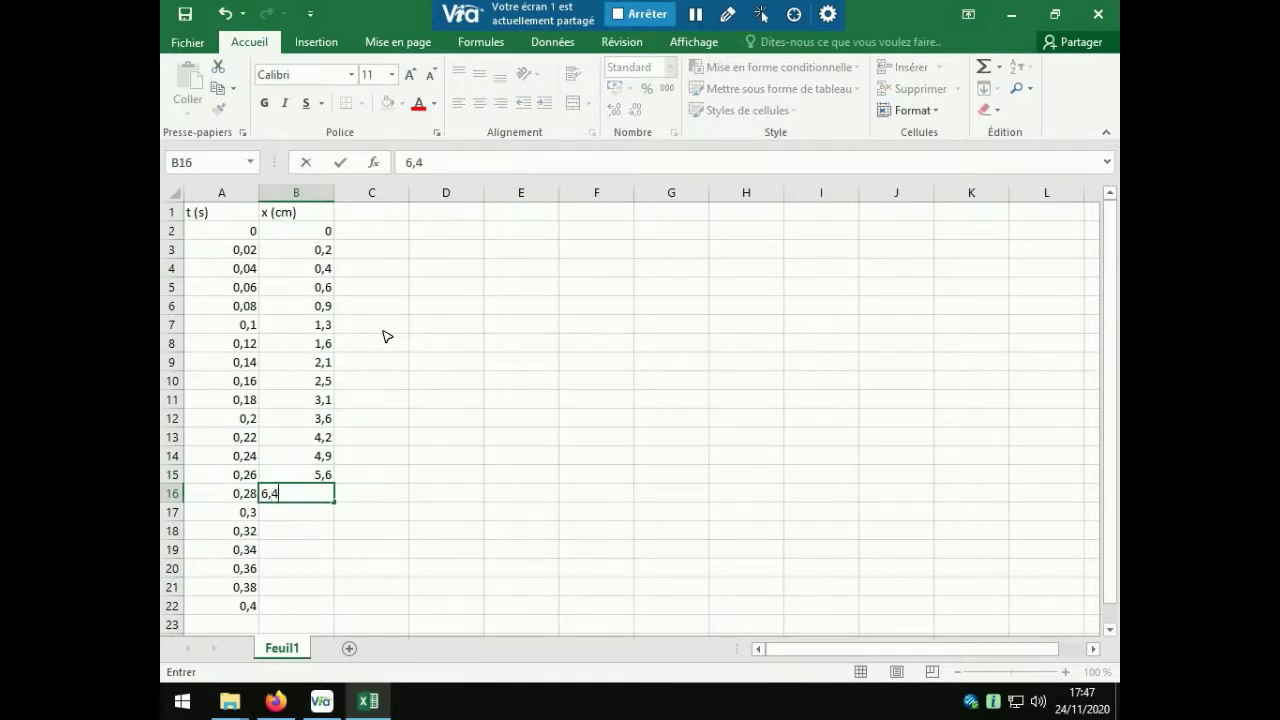
{"action": "key", "text": "Return"}
{"action": "type", "text": "7,2"}
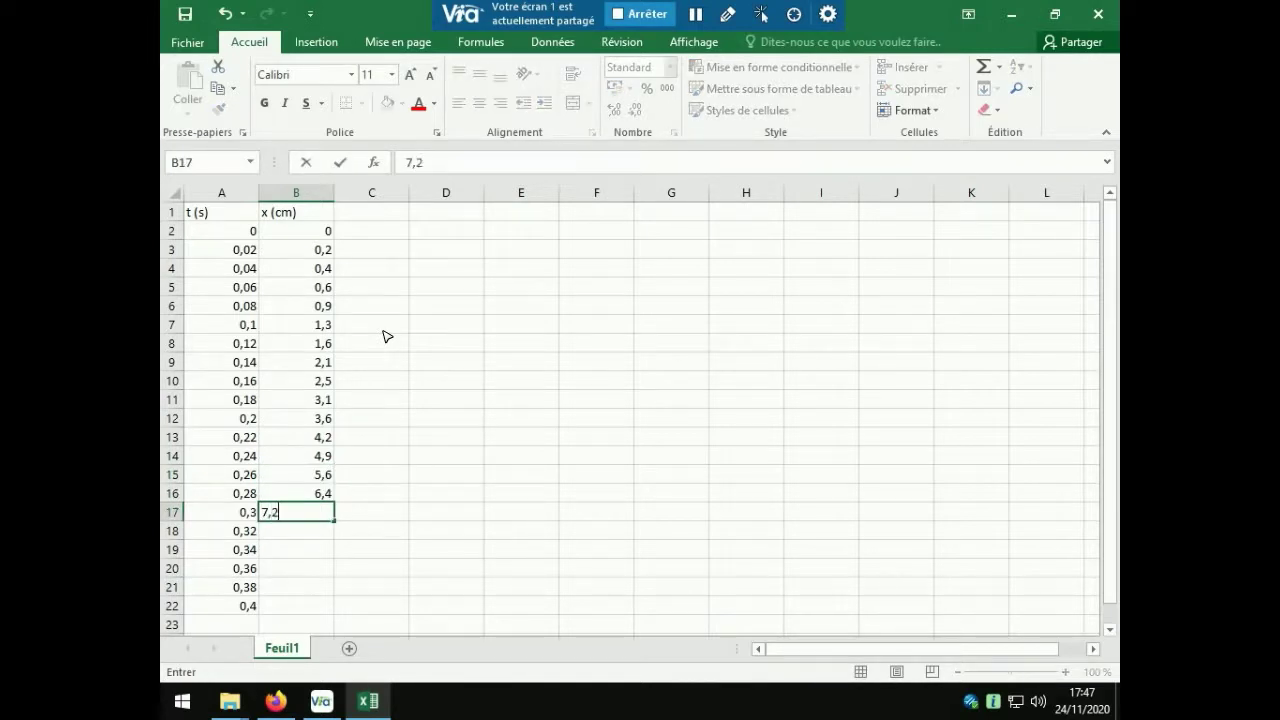
{"action": "key", "text": "Return"}
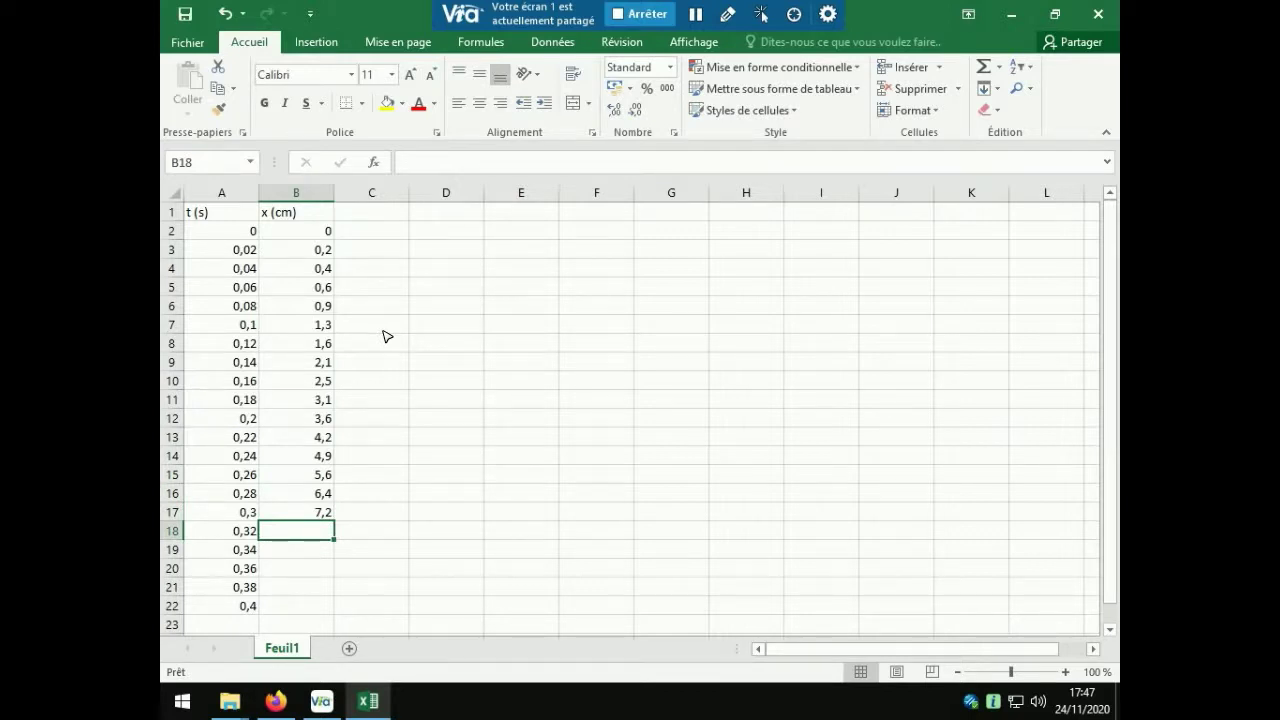
Enter the positions 8, 8,9, 9,8 and 10,8 in cells B18 to B21
{"action": "type", "text": "8"}
{"action": "key", "text": "Return"}
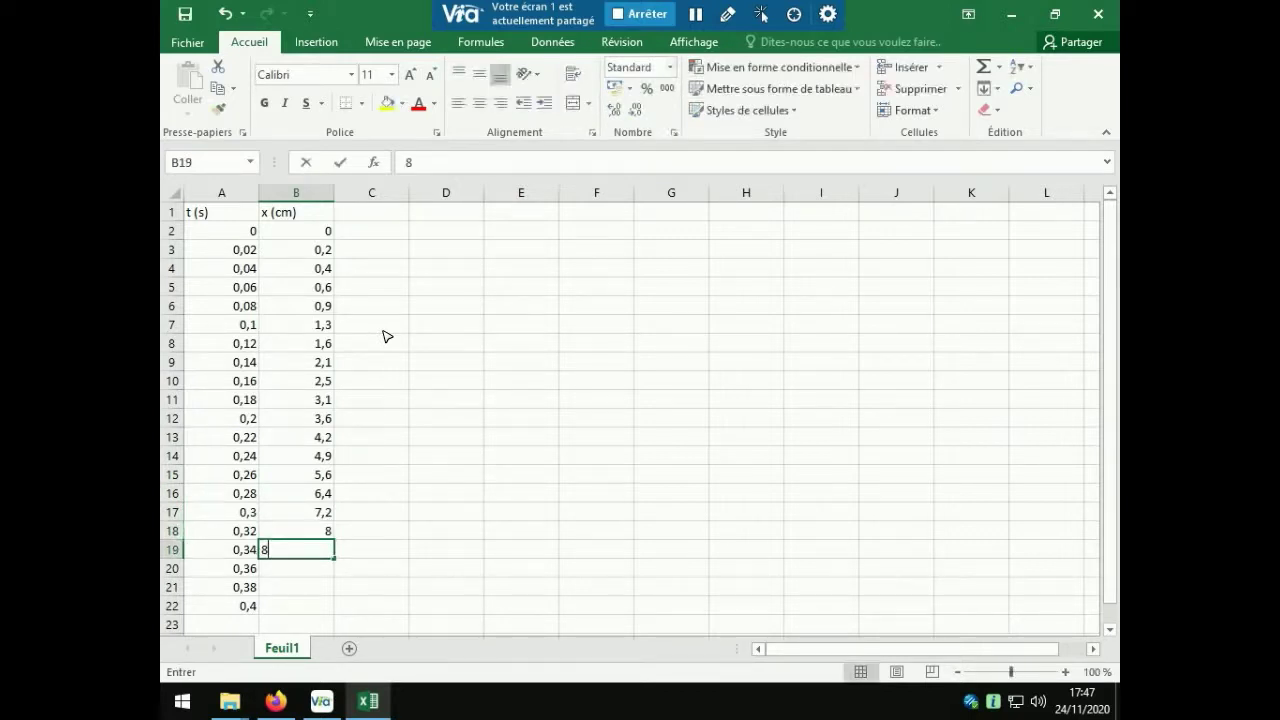
{"action": "type", "text": "8,9"}
{"action": "key", "text": "Return"}
{"action": "type", "text": "9,8"}
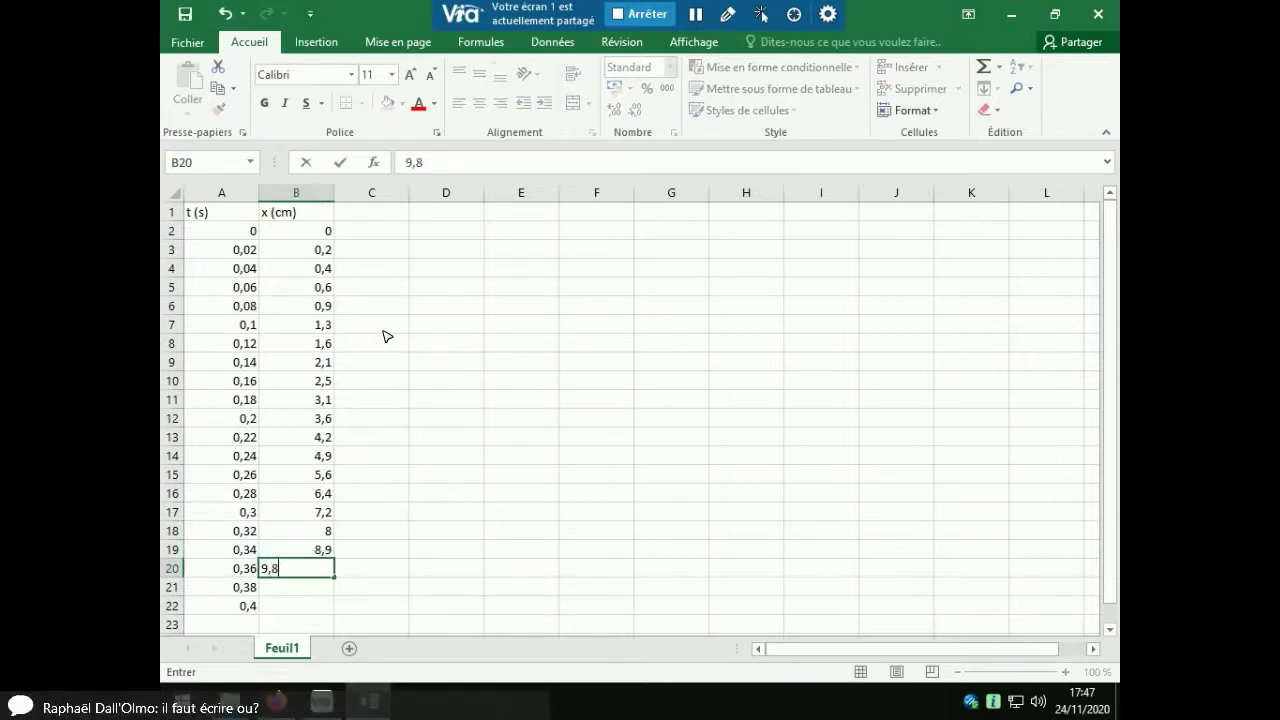
{"action": "key", "text": "Return"}
{"action": "type", "text": "10,8"}
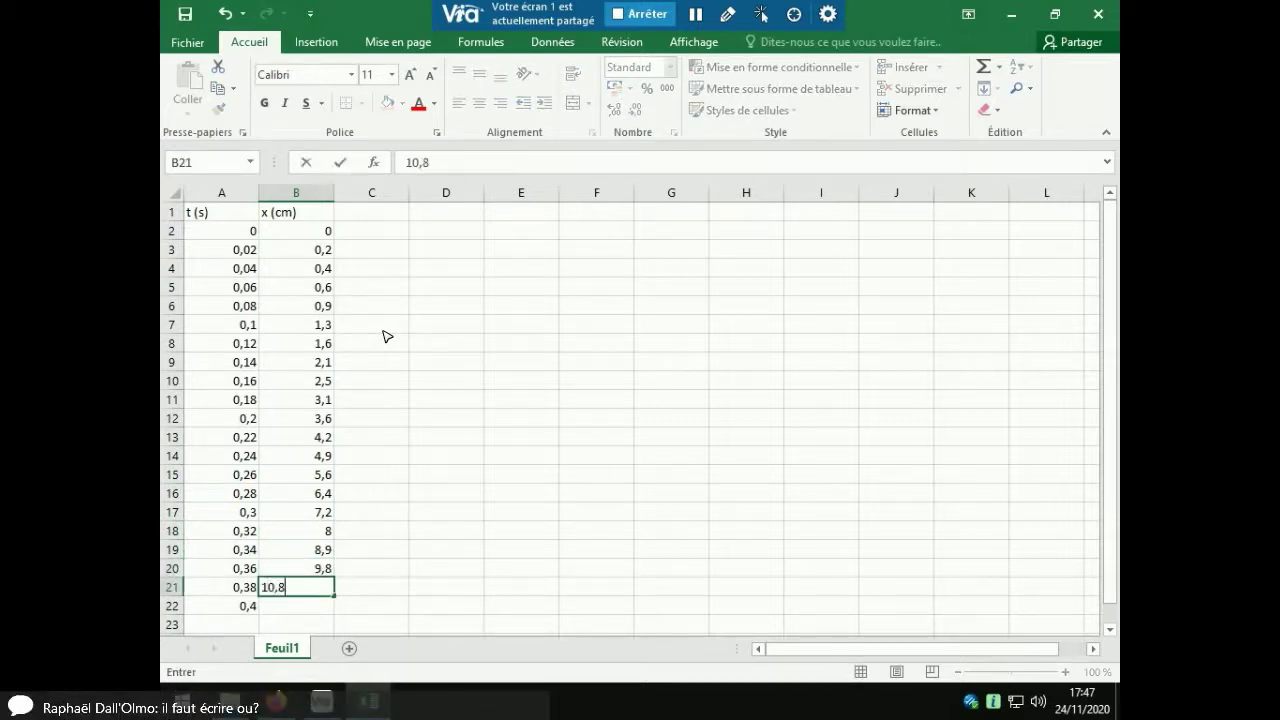
{"action": "key", "text": "Return"}
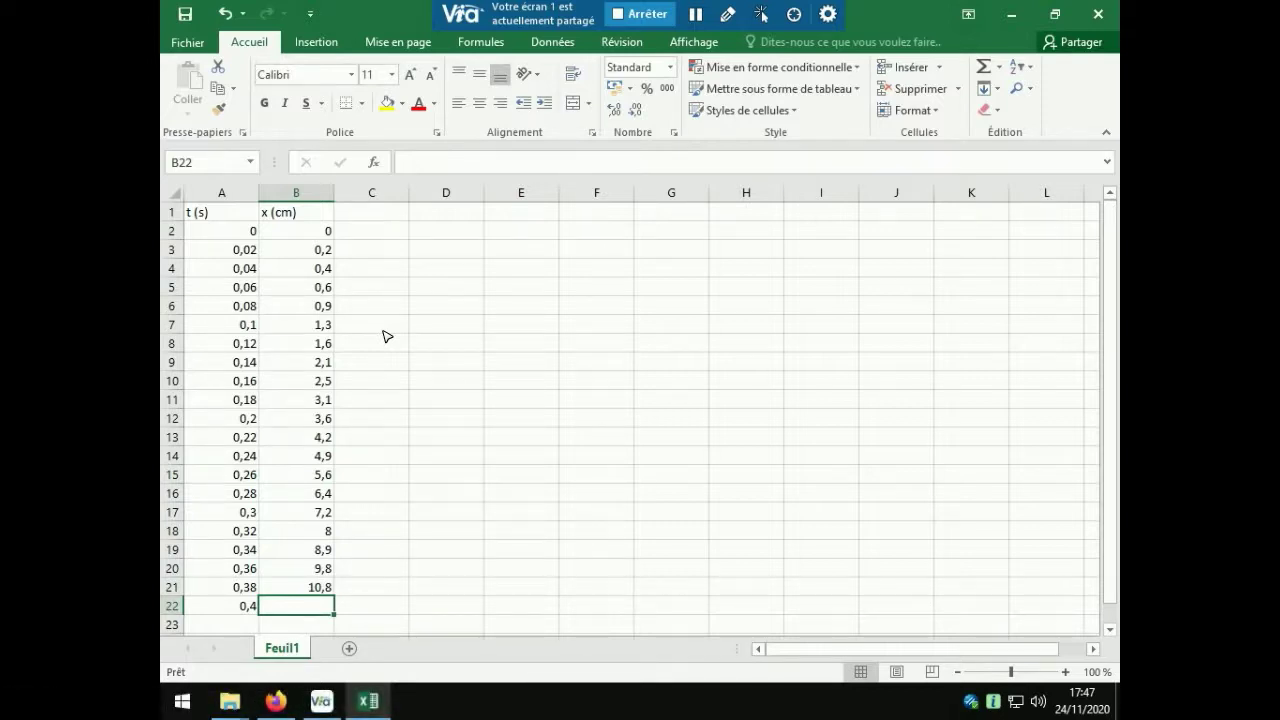
Enter the positions 11,8 and 12,9 in cells B22 and B23
{"action": "type", "text": "11,8"}
{"action": "key", "text": "Return"}
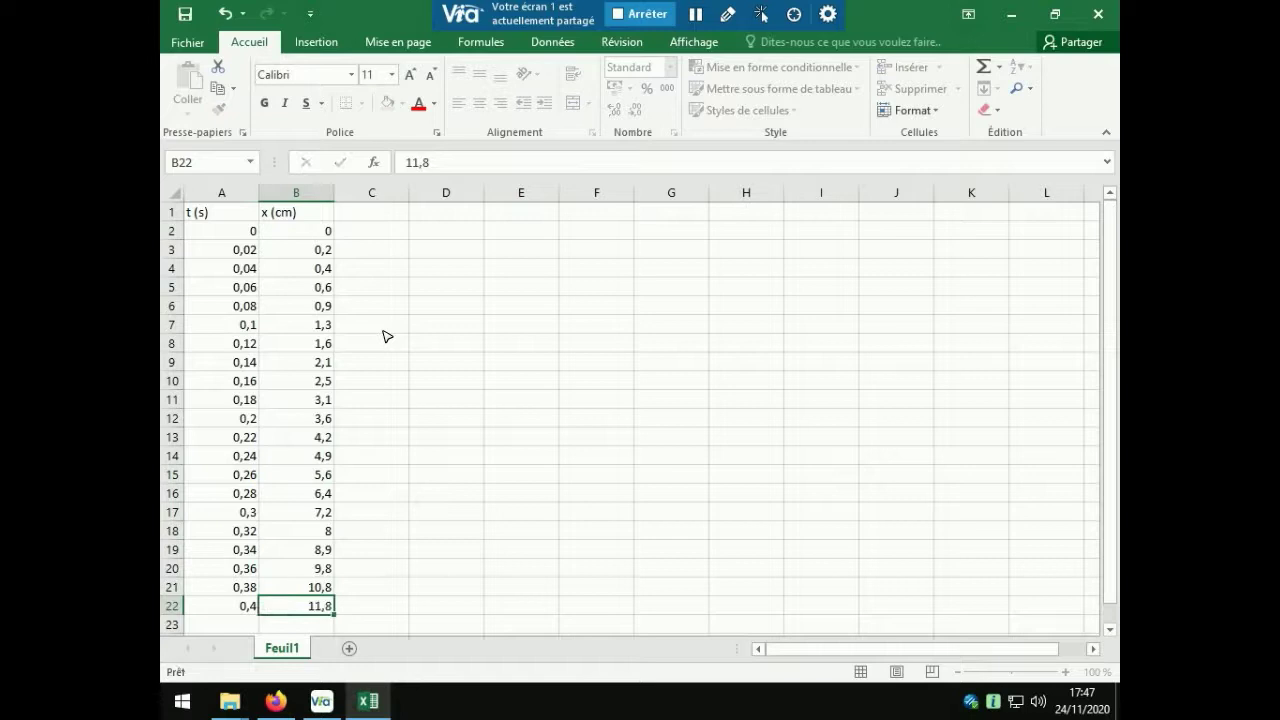
{"action": "type", "text": "12,9"}
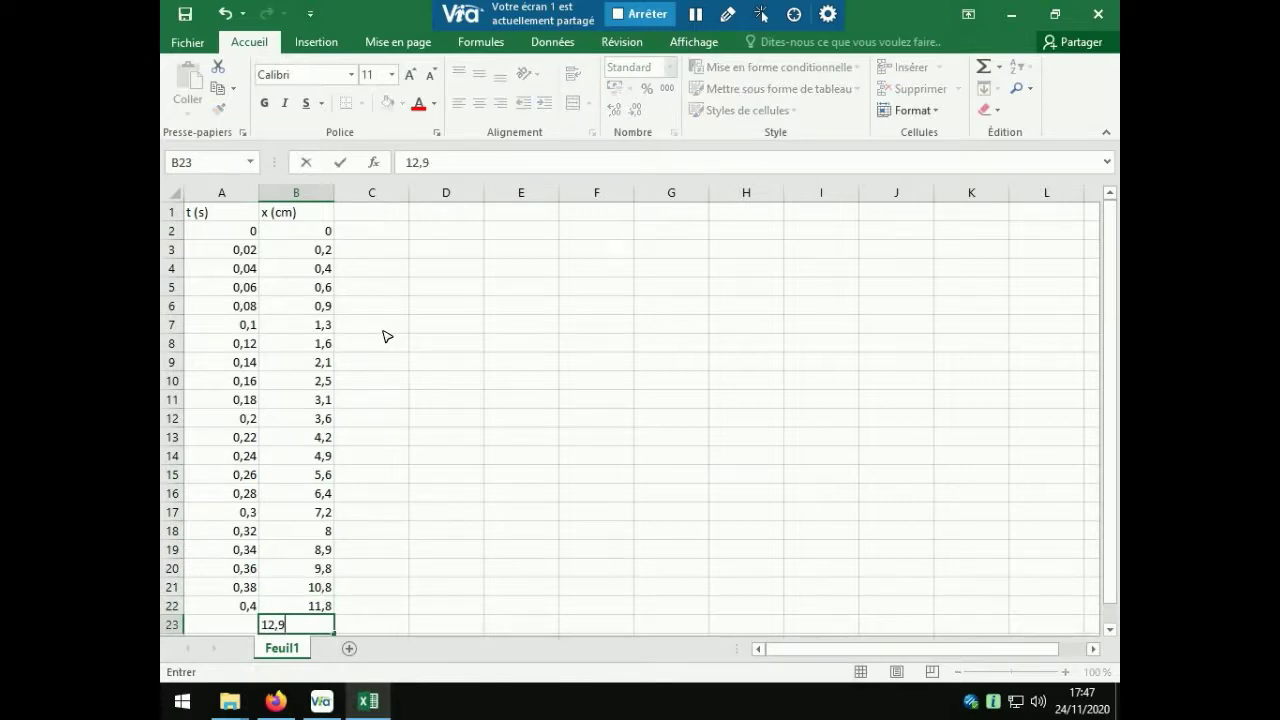
{"action": "key", "text": "Return"}
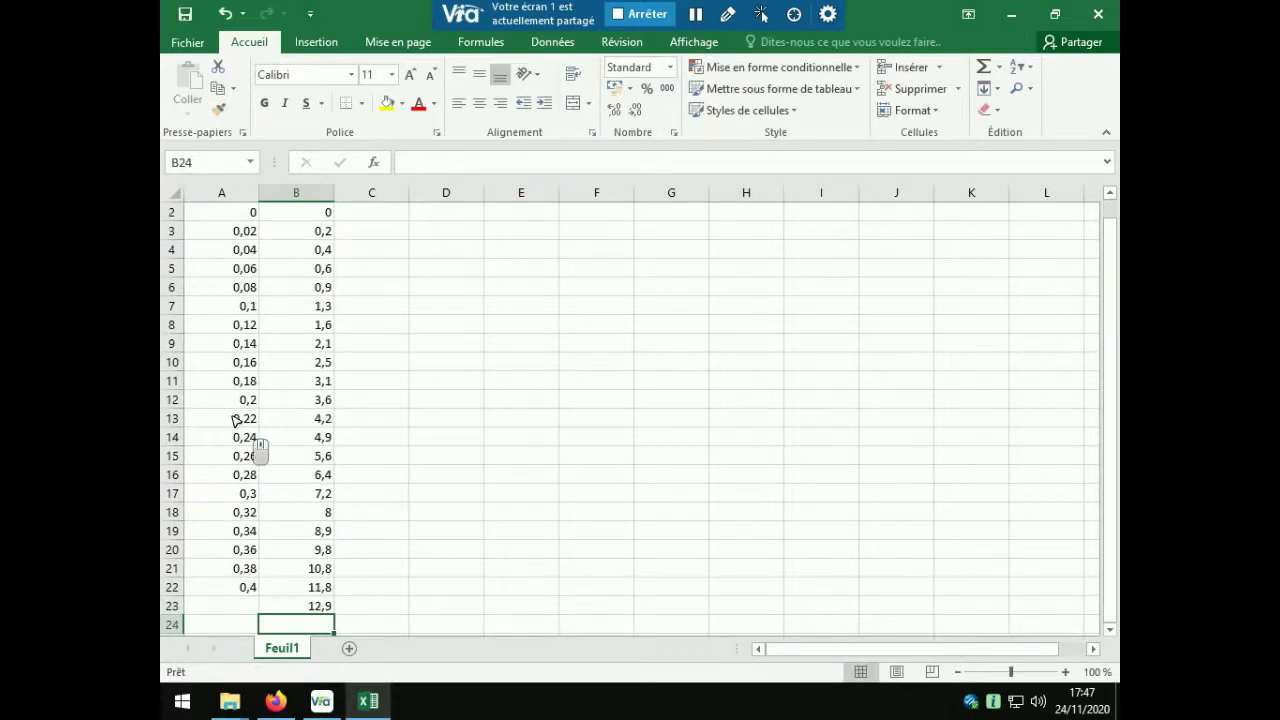
Fill the time formula from A22 down to A37 to extend the t (s) column to 0,7
{"action": "scroll", "coordinate": [258, 410], "scroll_direction": "down", "scroll_amount": 3}
{"action": "left_click", "coordinate": [250, 420]}
{"action": "left_click_drag", "start_coordinate": [258, 428], "coordinate": [262, 606]}
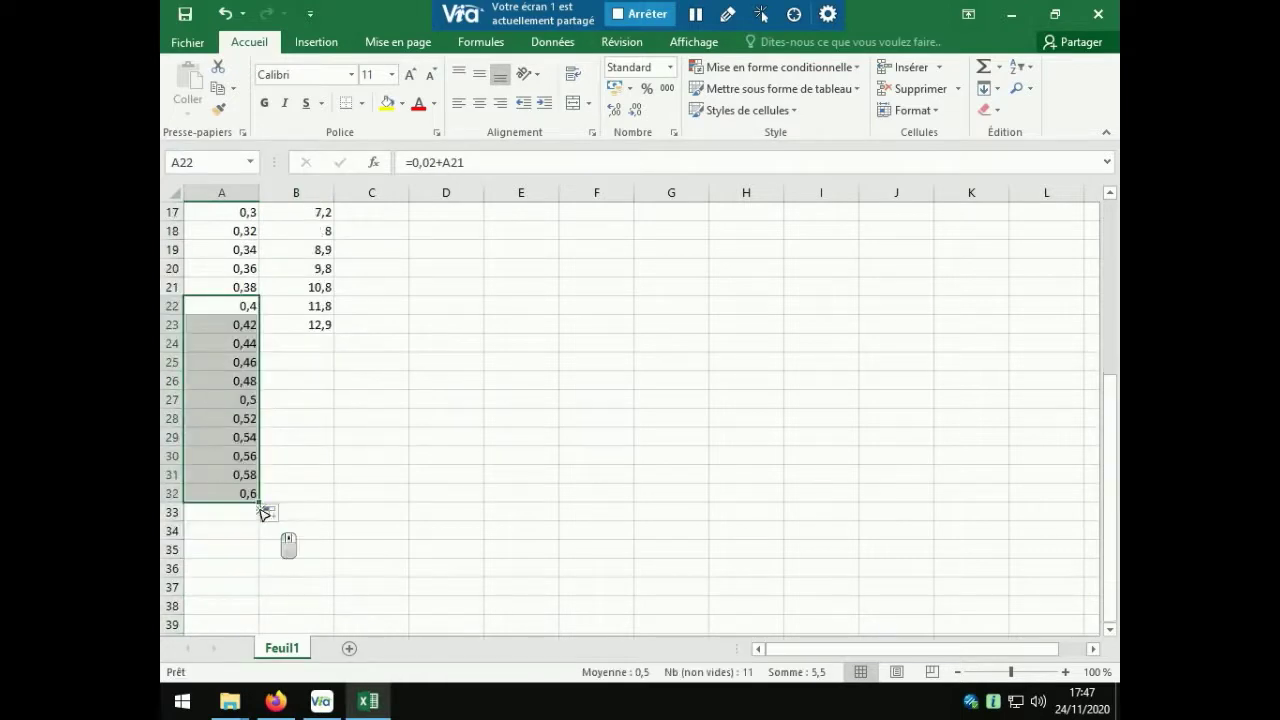
{"action": "left_click", "coordinate": [270, 512]}
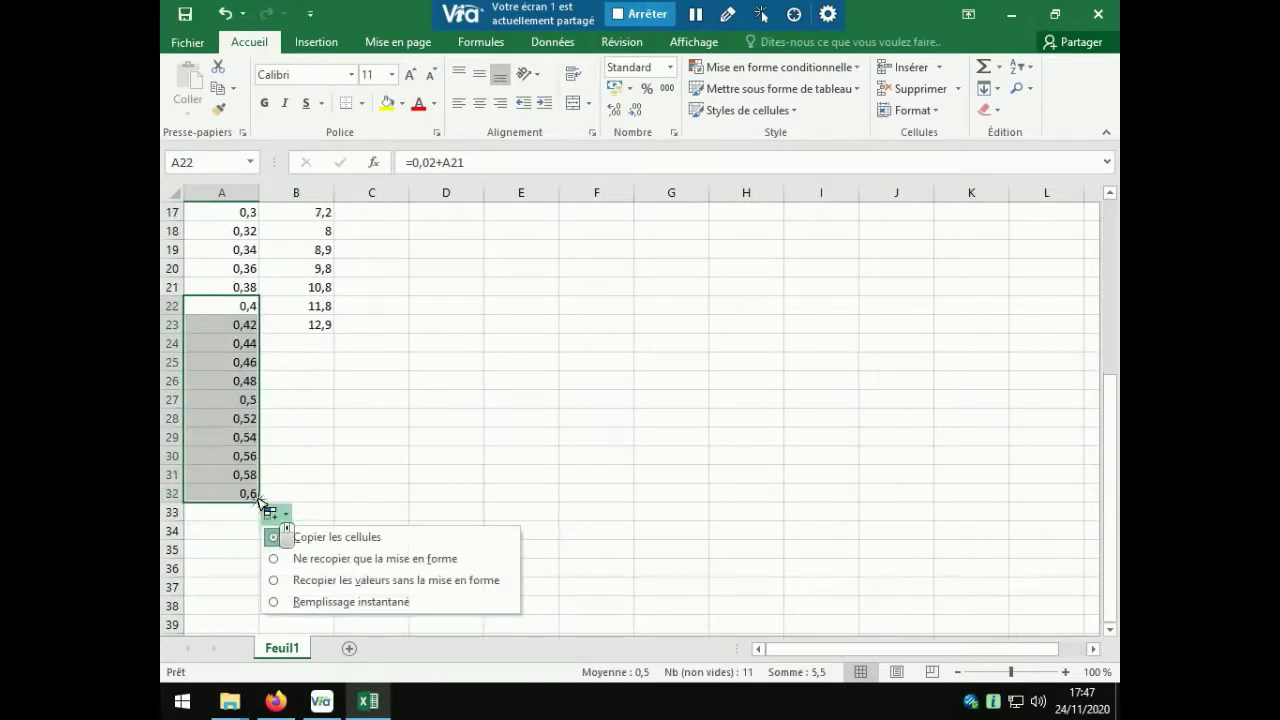
{"action": "left_click_drag", "start_coordinate": [258, 501], "coordinate": [252, 602]}
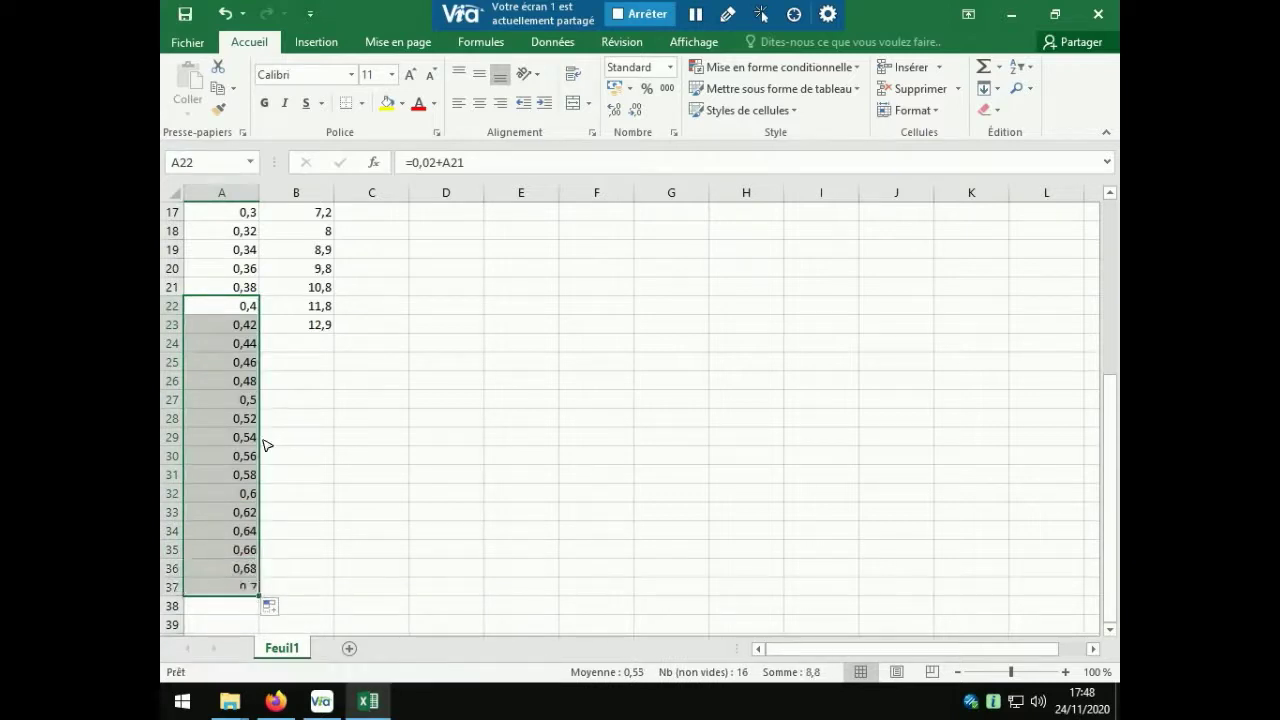
Enter the positions 14, 15,2 and 16,4 in cells B24 to B26
{"action": "left_click", "coordinate": [300, 350]}
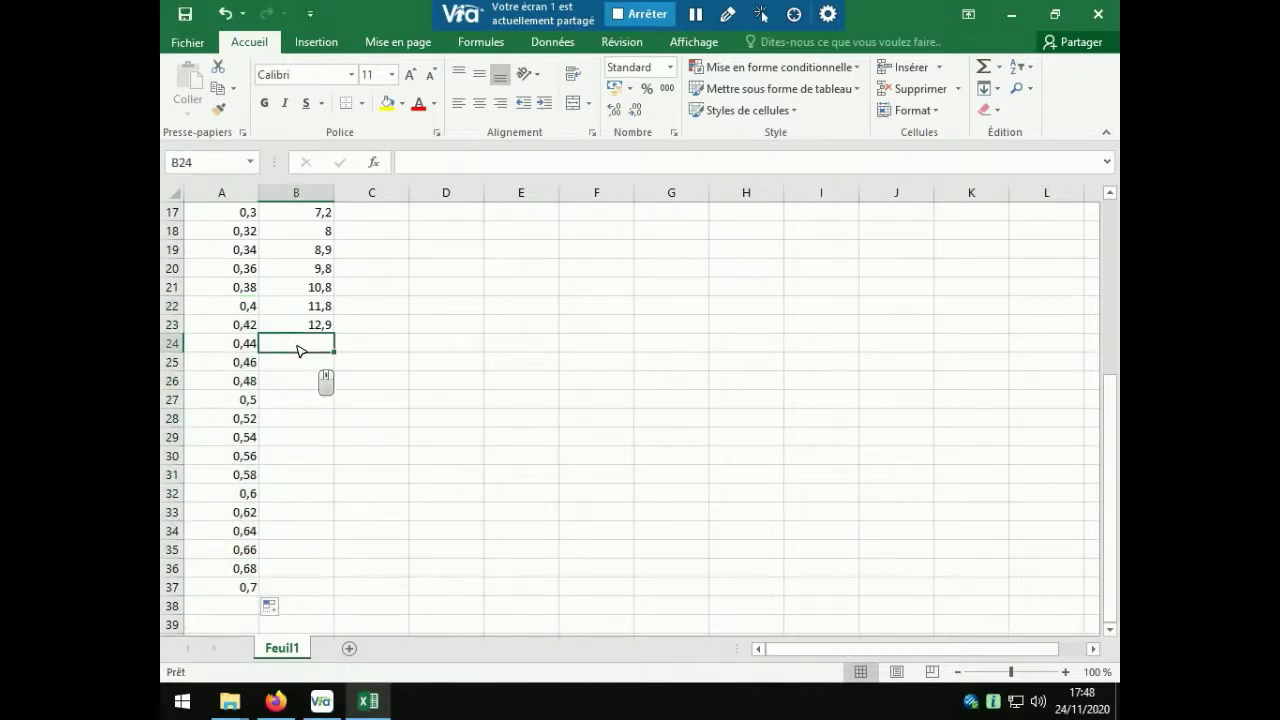
{"action": "scroll", "coordinate": [300, 352], "scroll_direction": "up", "scroll_amount": 1}
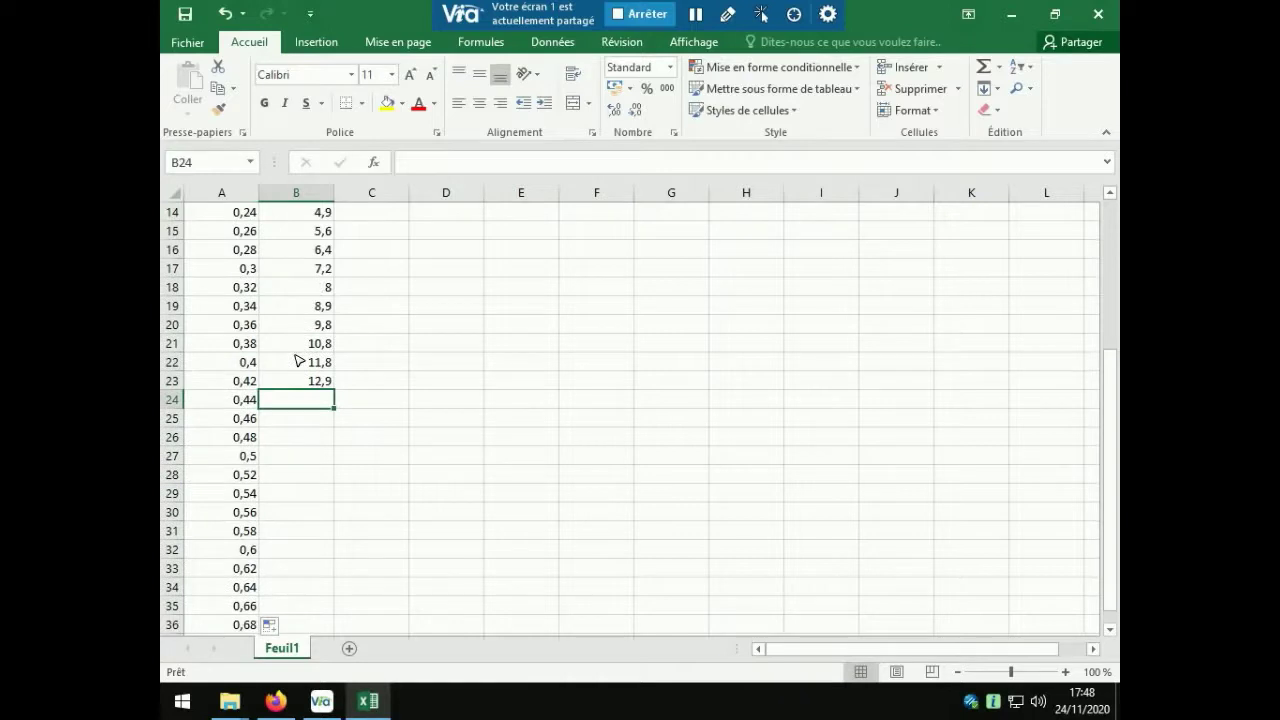
{"action": "type", "text": "14"}
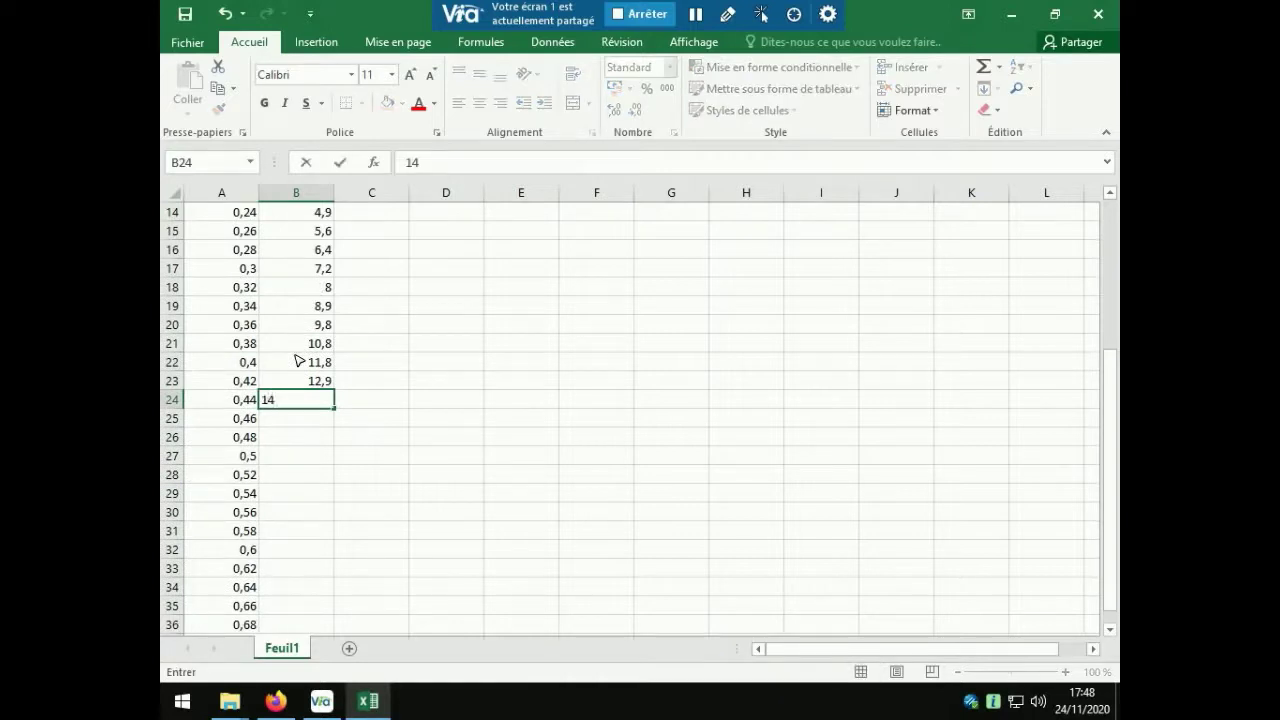
{"action": "key", "text": "Return"}
{"action": "type", "text": "15,2"}
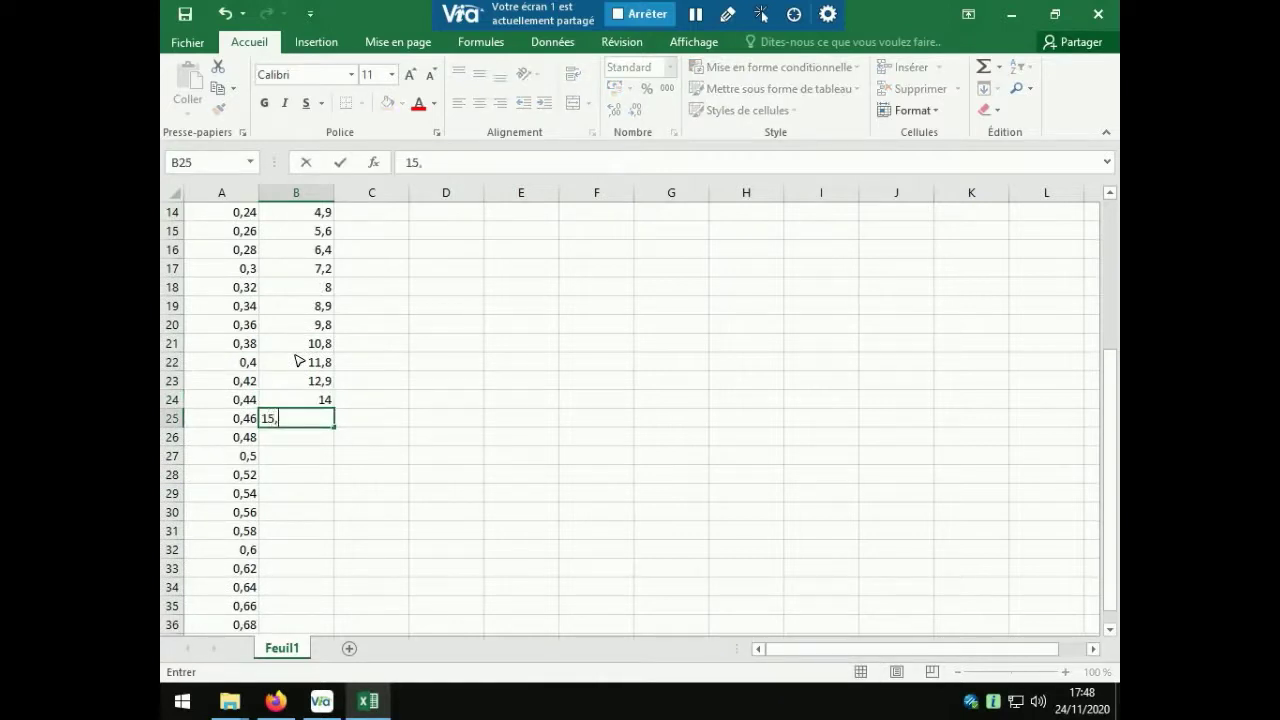
{"action": "key", "text": "Return"}
{"action": "type", "text": "16,4"}
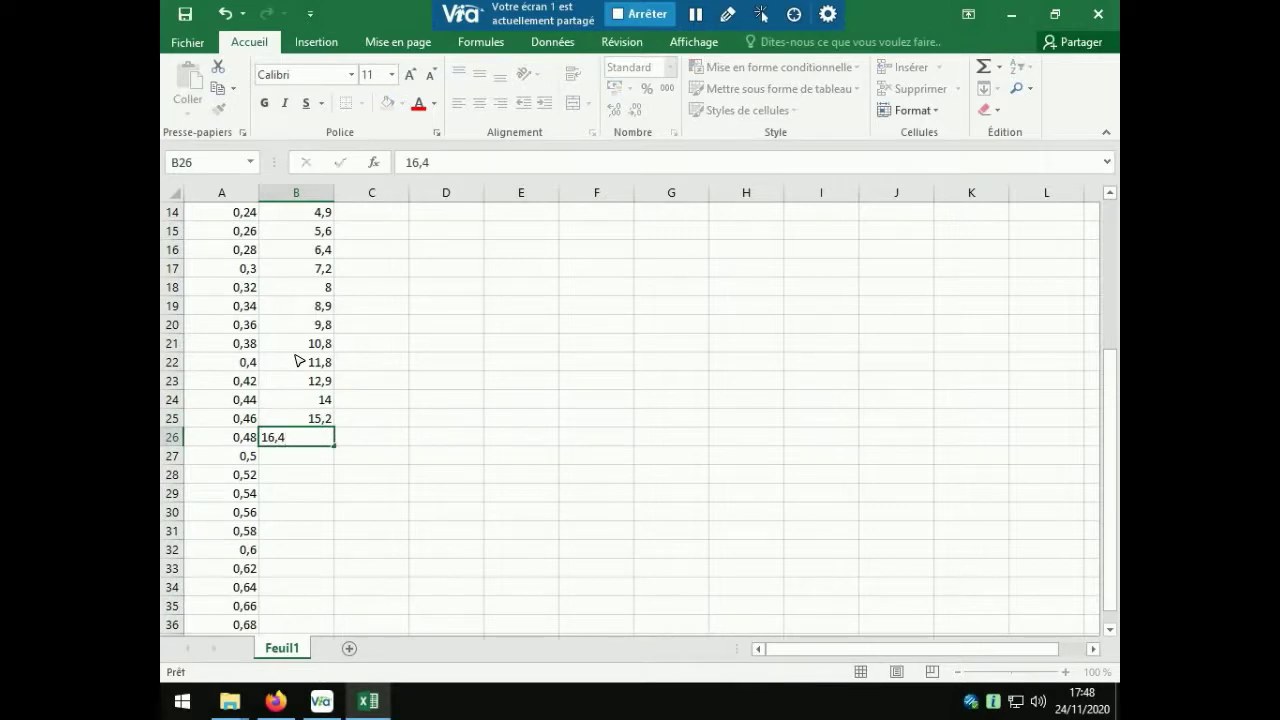
{"action": "key", "text": "Return"}
Enter the positions 17,7, 19, 20,3 and 21,8 in cells B27 to B30
{"action": "type", "text": "17,7"}
{"action": "key", "text": "Return"}
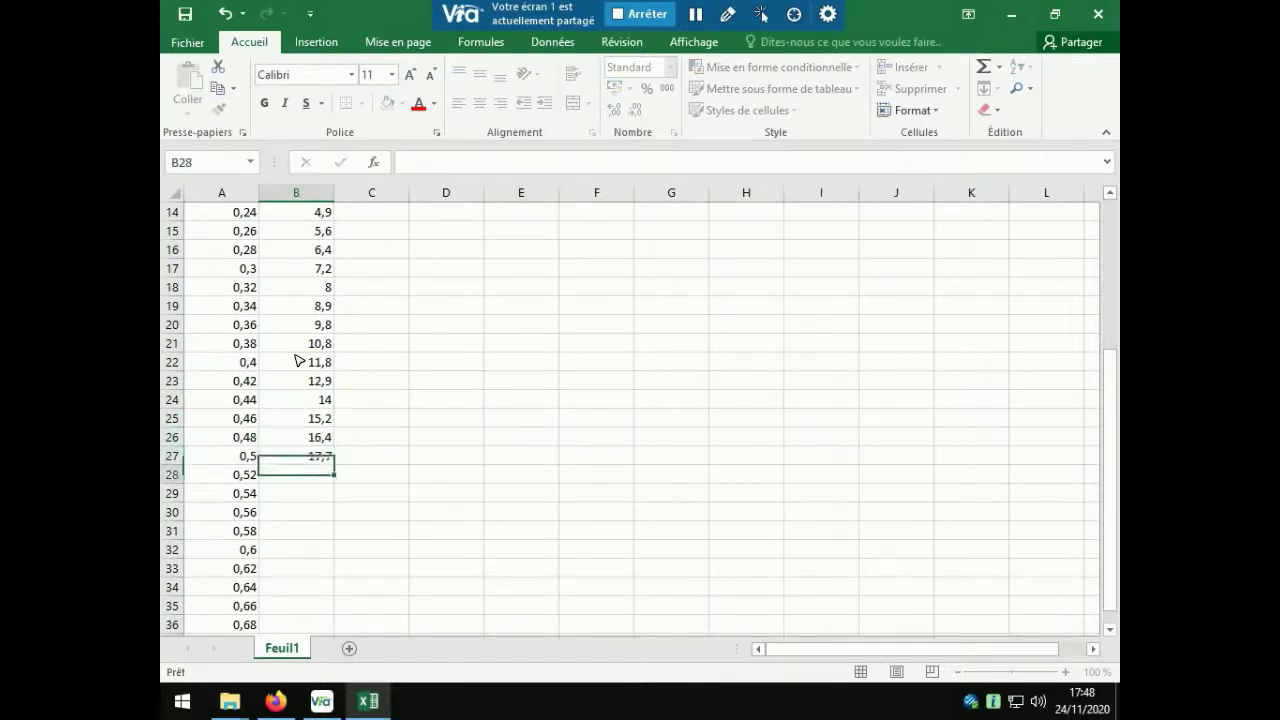
{"action": "type", "text": "19"}
{"action": "key", "text": "Return"}
{"action": "type", "text": "2"}
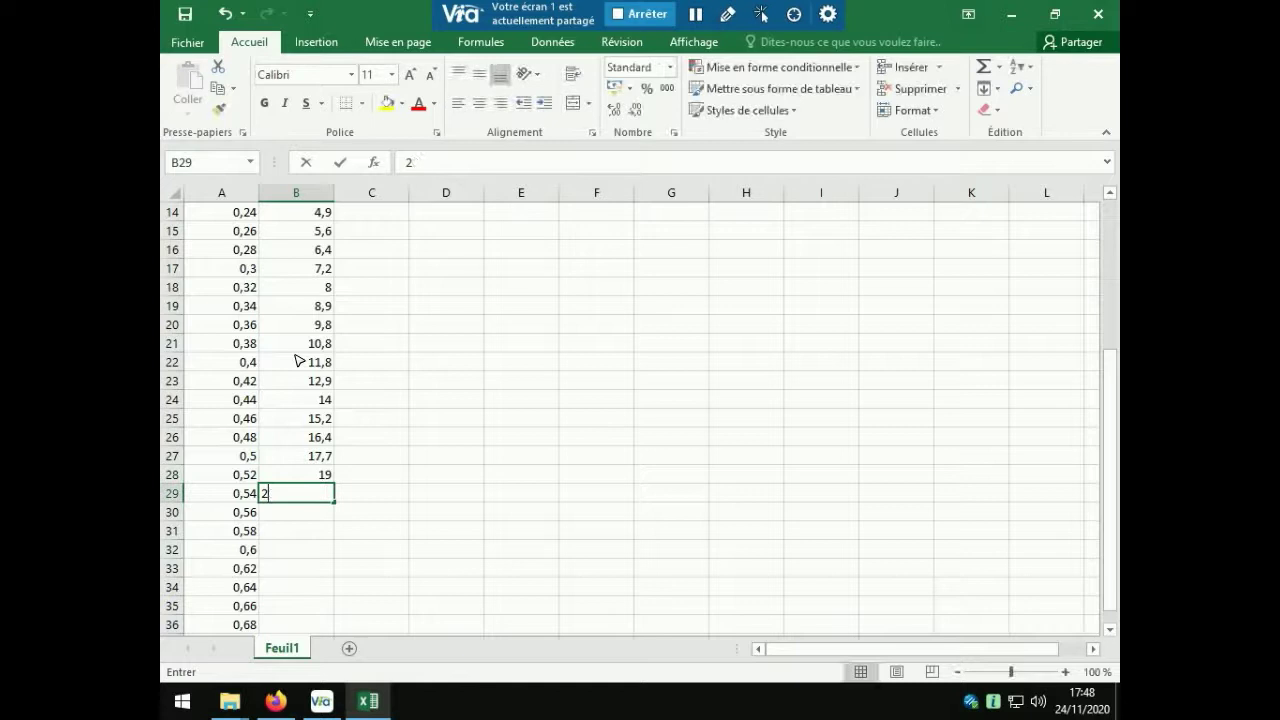
{"action": "type", "text": "0,3"}
{"action": "key", "text": "Return"}
{"action": "type", "text": "21,8"}
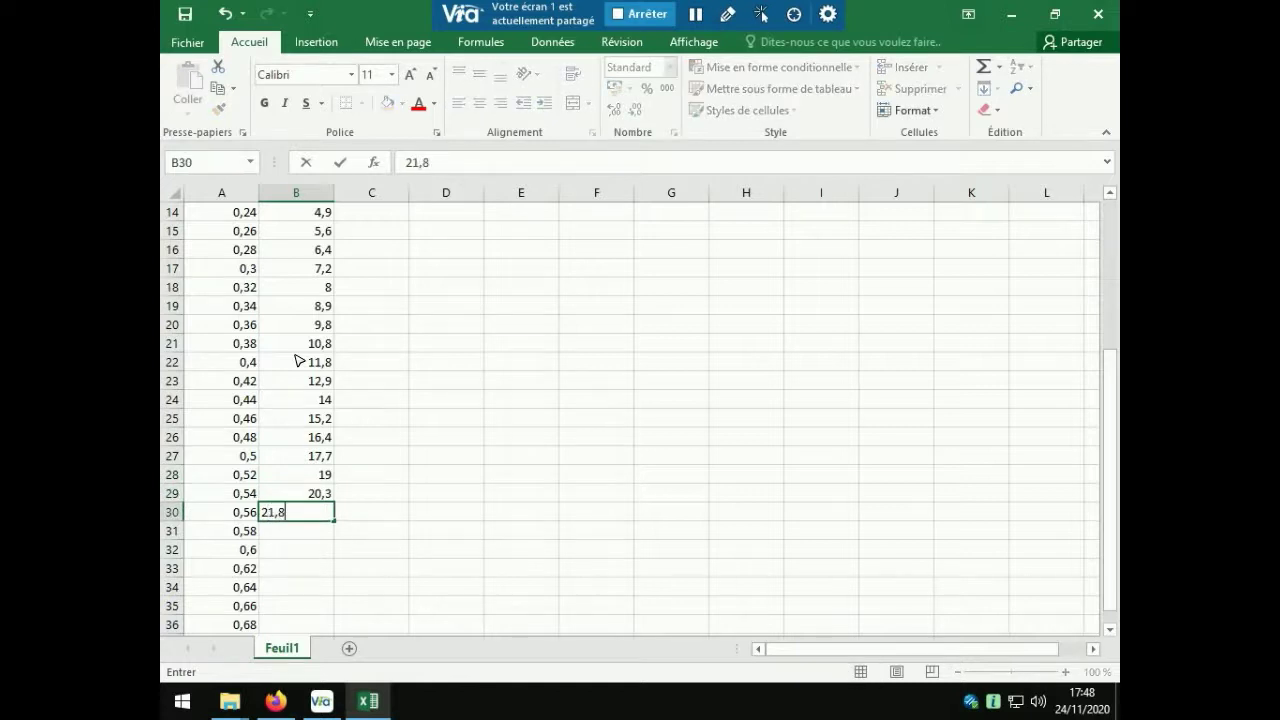
{"action": "key", "text": "Return"}
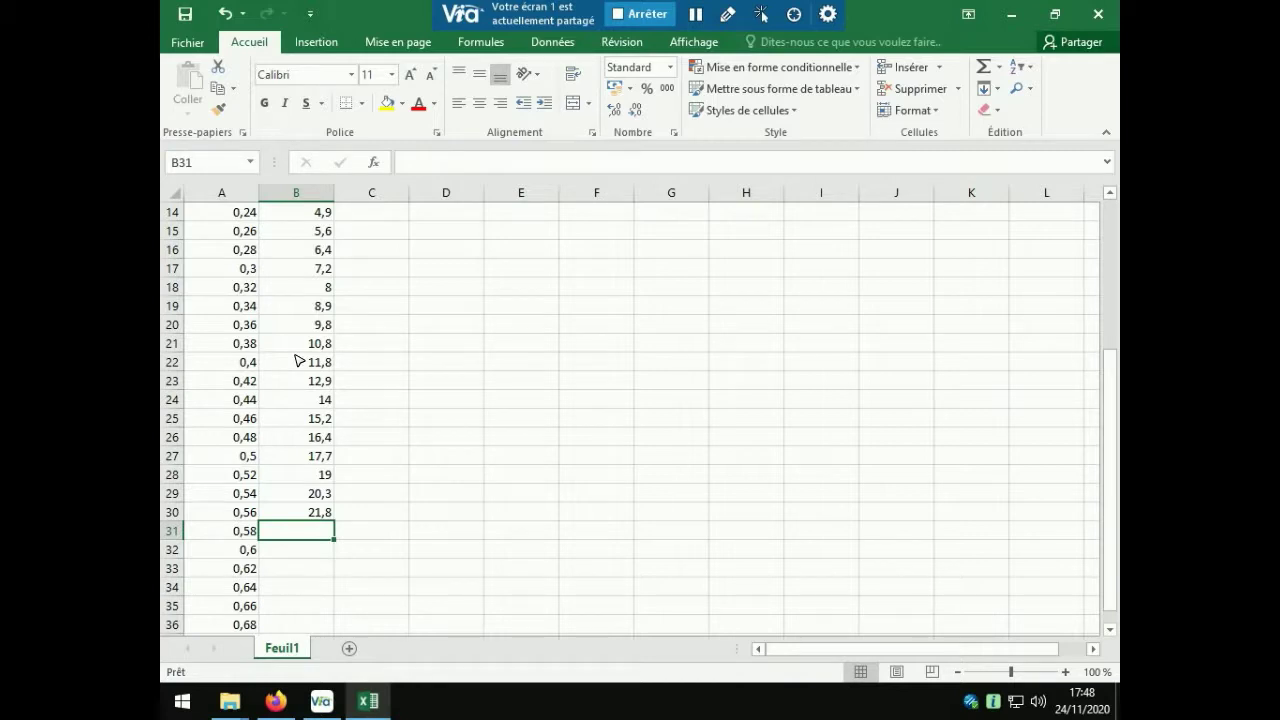
Check the class chat in Via and return to the Excel worksheet to review the time and position columns
{"action": "left_click", "coordinate": [321, 701]}
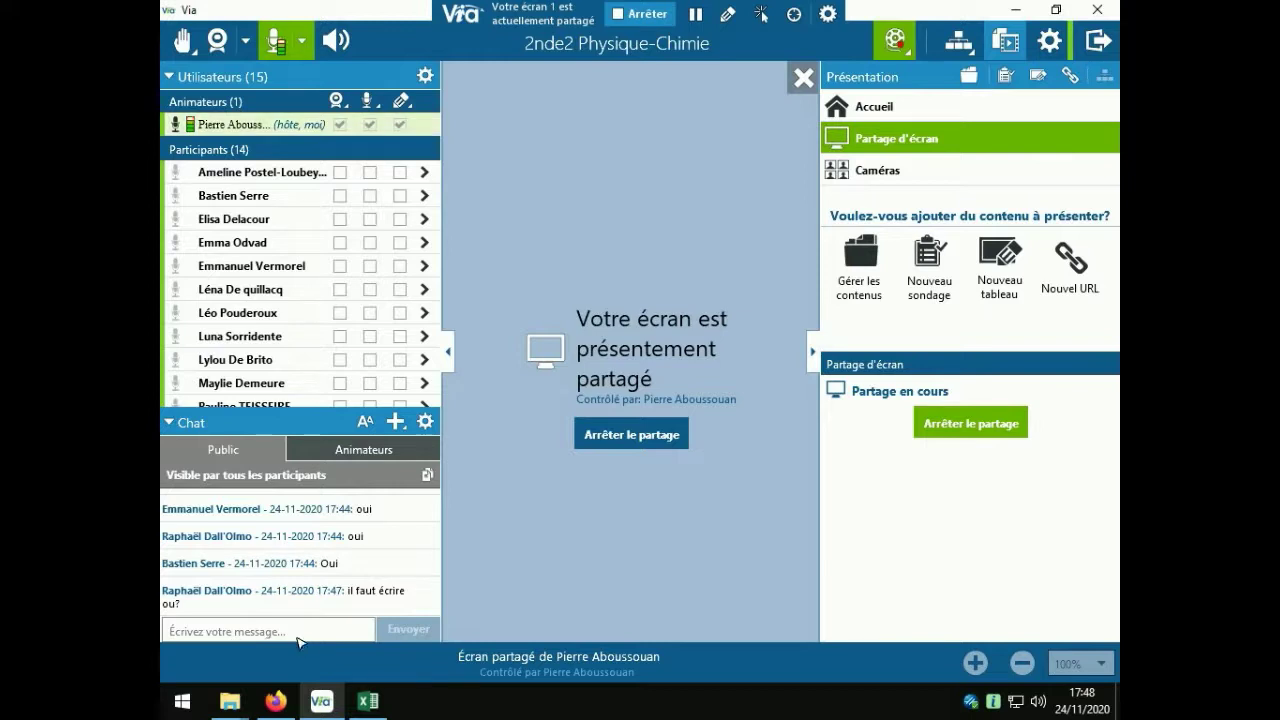
{"action": "left_click", "coordinate": [368, 700]}
{"action": "scroll", "coordinate": [273, 276], "scroll_direction": "up", "scroll_amount": 5}
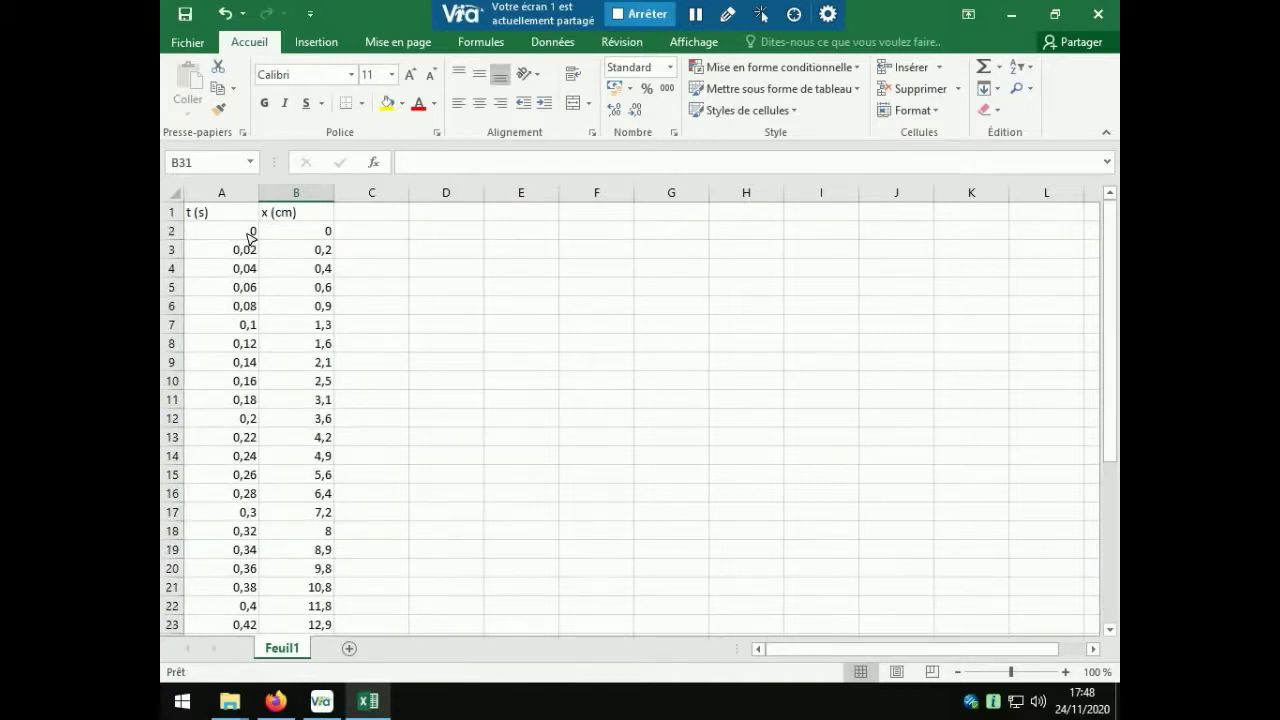
{"action": "scroll", "coordinate": [280, 409], "scroll_direction": "down", "scroll_amount": 3}
{"action": "scroll", "coordinate": [280, 414], "scroll_direction": "down", "scroll_amount": 3}
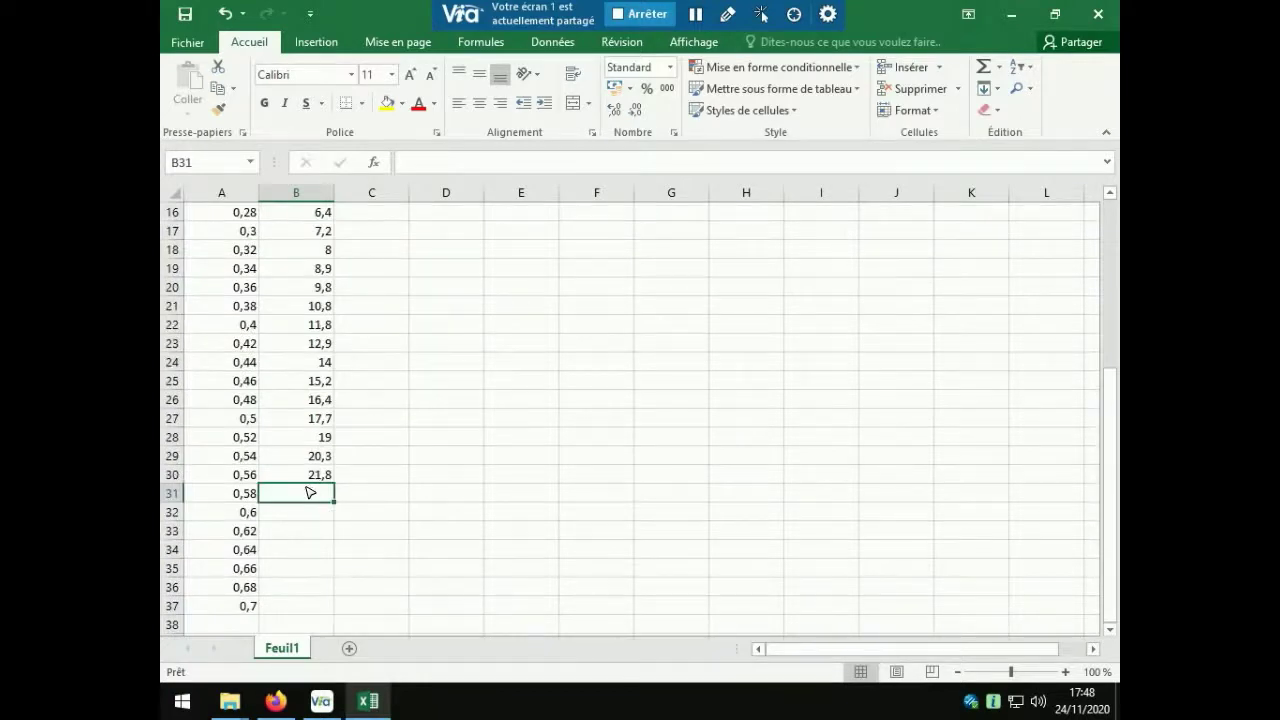
Enter the positions 23,2, 24,7, 26,2 and 27,8 in cells B31 to B34
{"action": "double_click", "coordinate": [310, 492]}
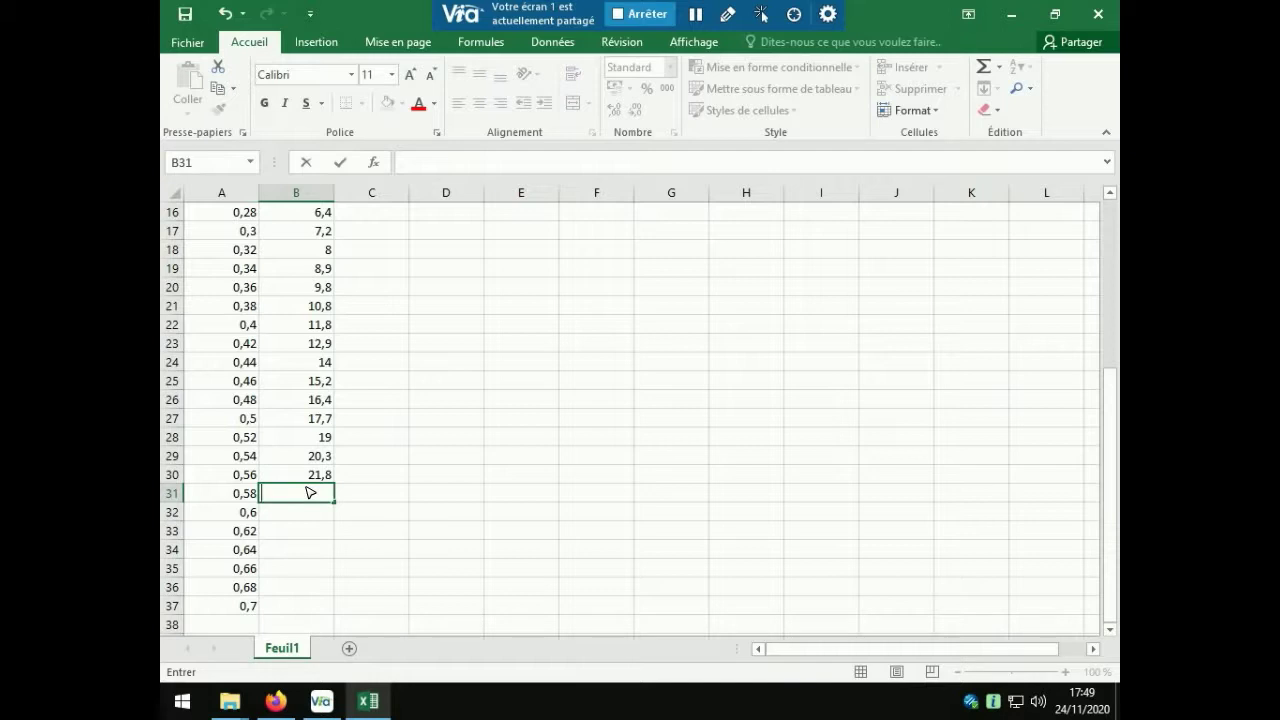
{"action": "type", "text": "23,2"}
{"action": "key", "text": "Return"}
{"action": "type", "text": "24,"}
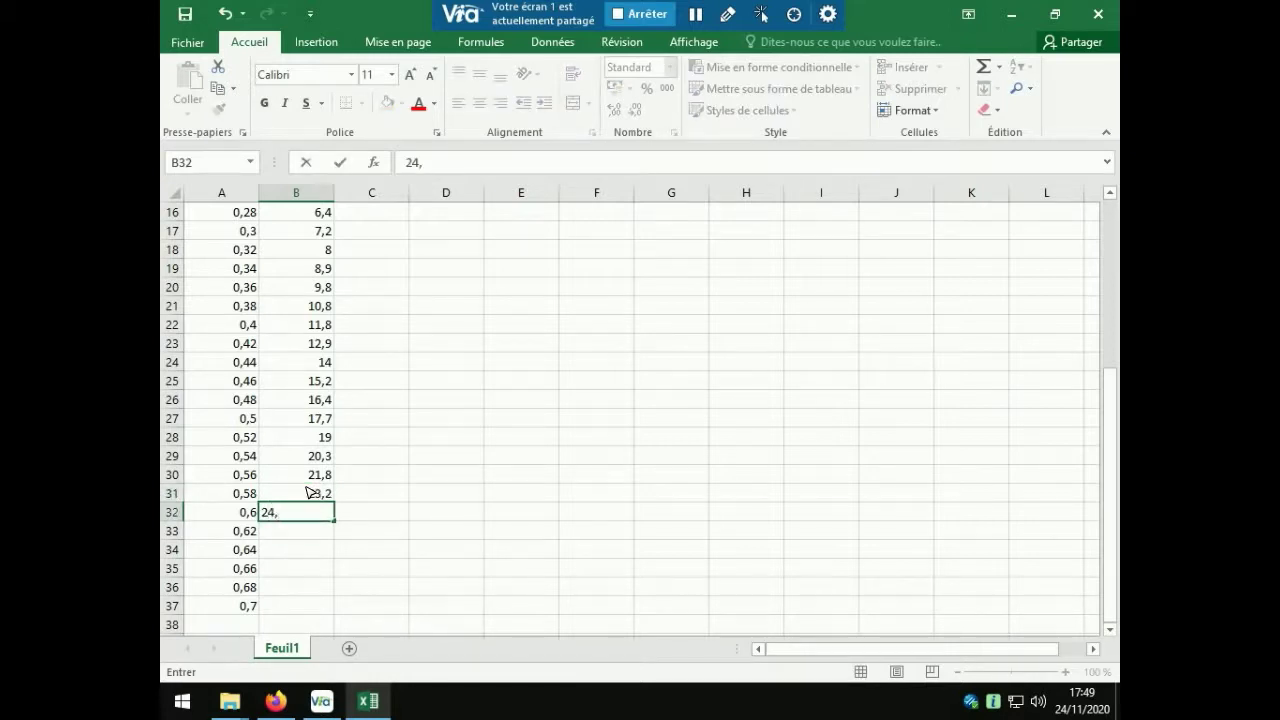
{"action": "type", "text": "7"}
{"action": "key", "text": "Return"}
{"action": "type", "text": "26,2"}
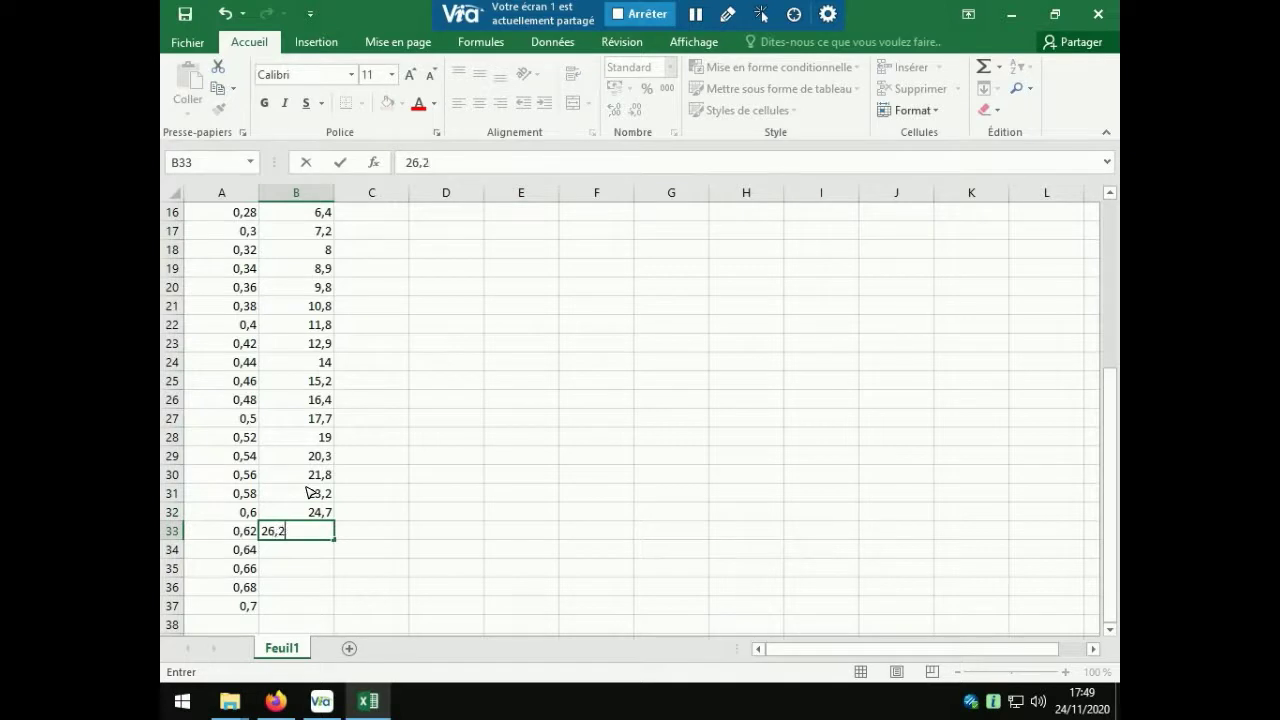
{"action": "key", "text": "Return"}
{"action": "type", "text": "27,8"}
{"action": "key", "text": "Return"}
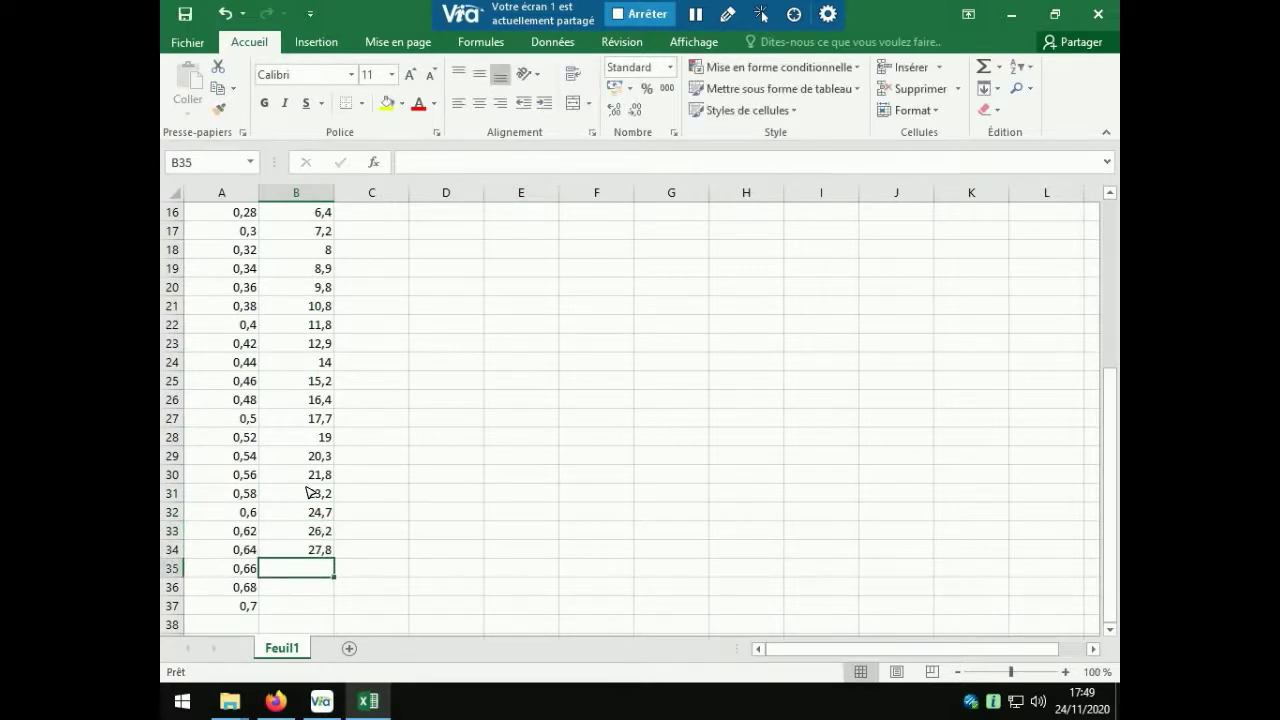
Enter the positions 29,4, 30,9 and 32,3 in cells B35 to B37
{"action": "type", "text": "29,4"}
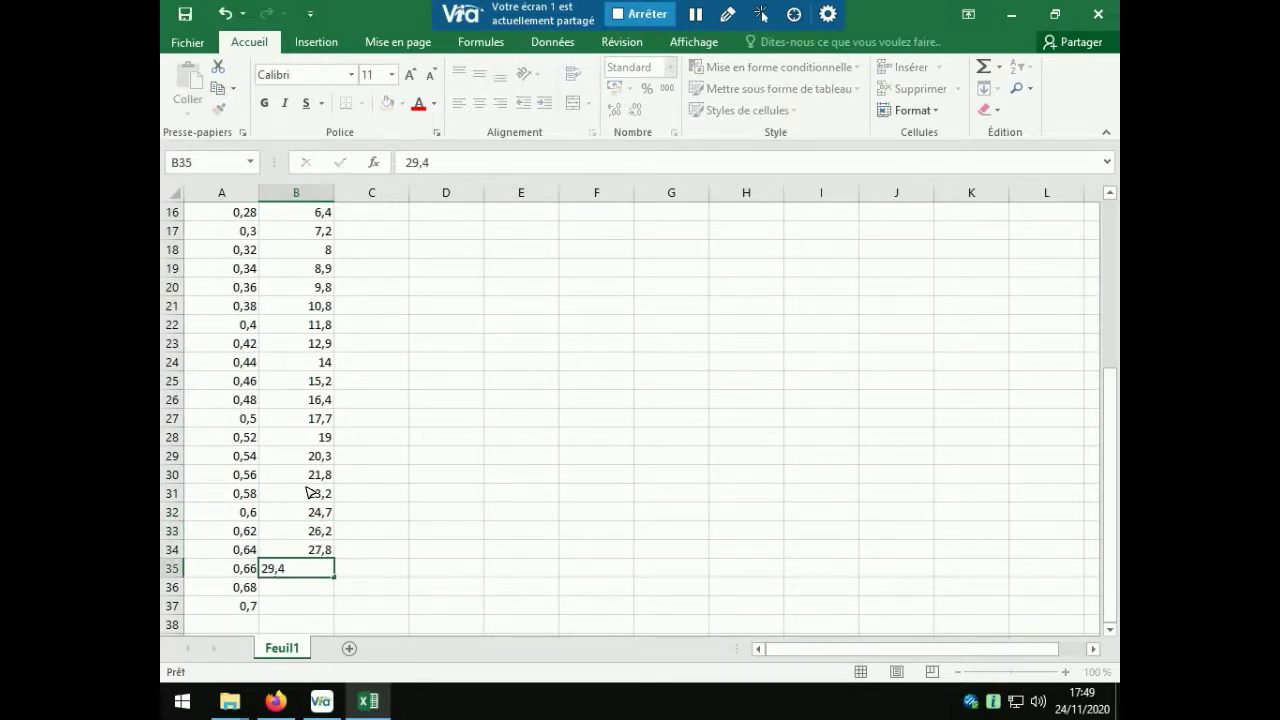
{"action": "key", "text": "Return"}
{"action": "type", "text": "30,9"}
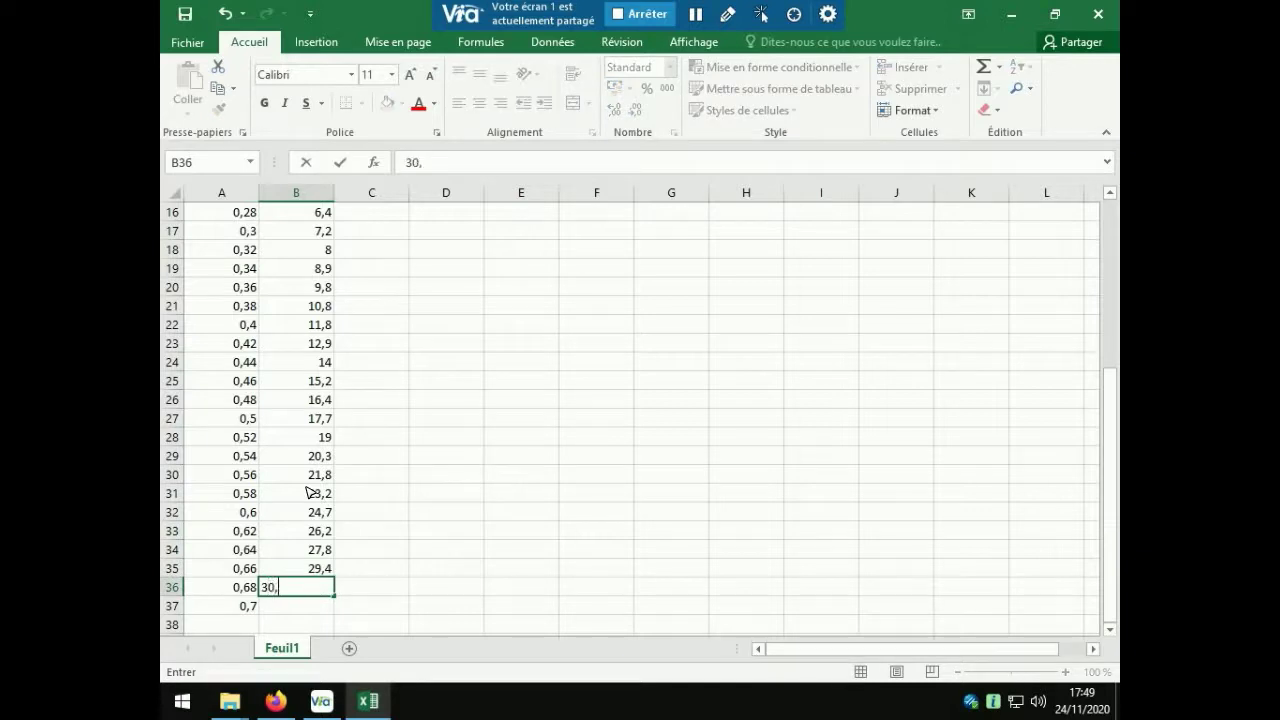
{"action": "key", "text": "Return"}
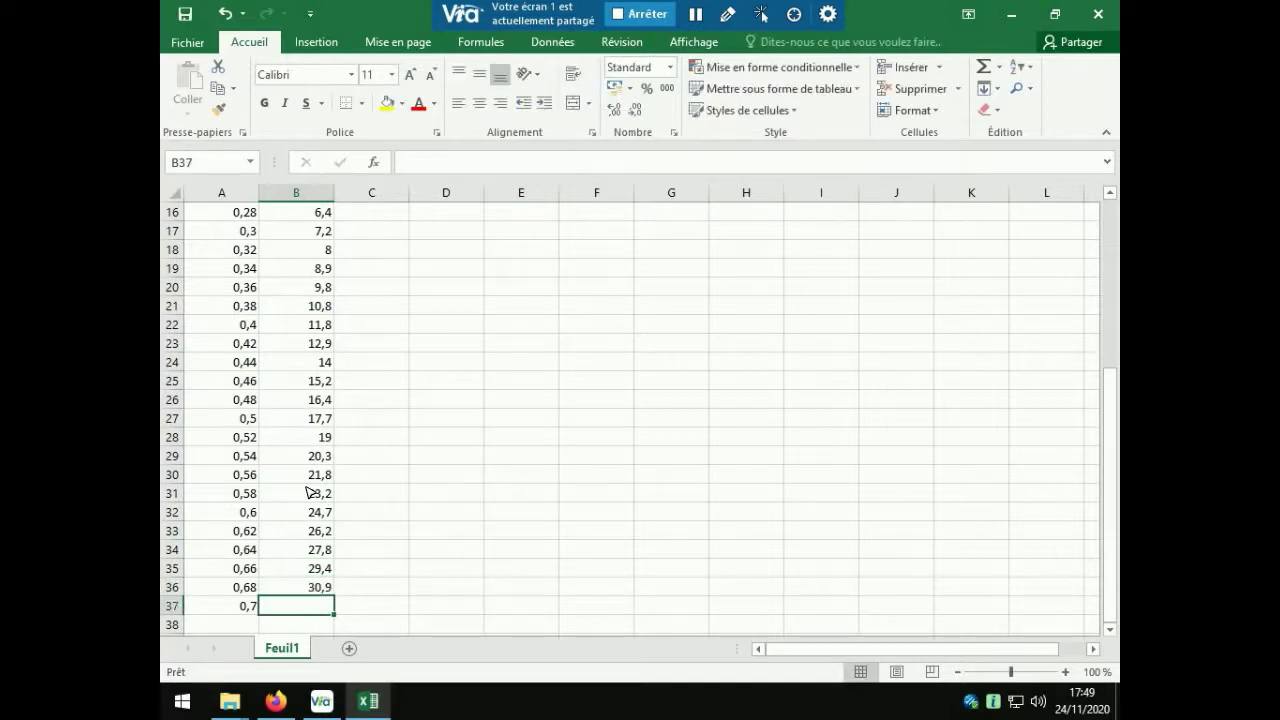
{"action": "type", "text": "32,3"}
{"action": "key", "text": "Return"}
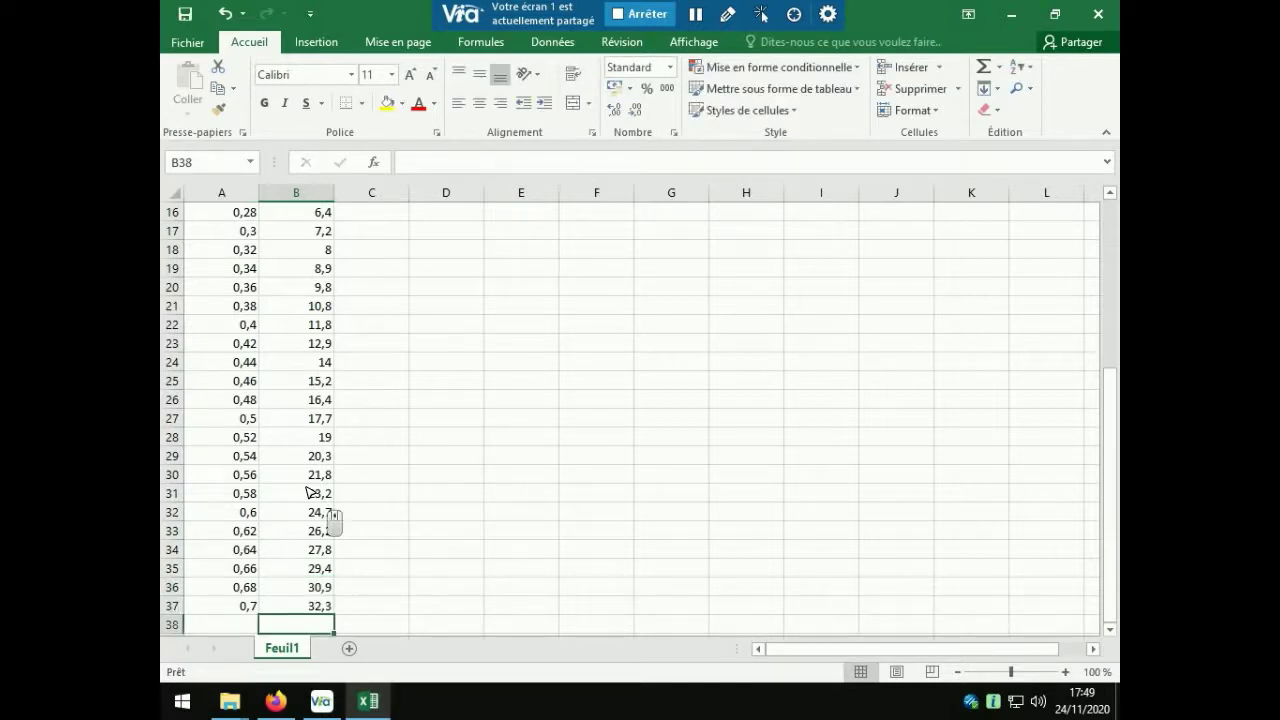
Insert a markers-only scatter chart of x (cm) against t (s) from columns A and B
{"action": "scroll", "coordinate": [308, 491], "scroll_direction": "up", "scroll_amount": 5}
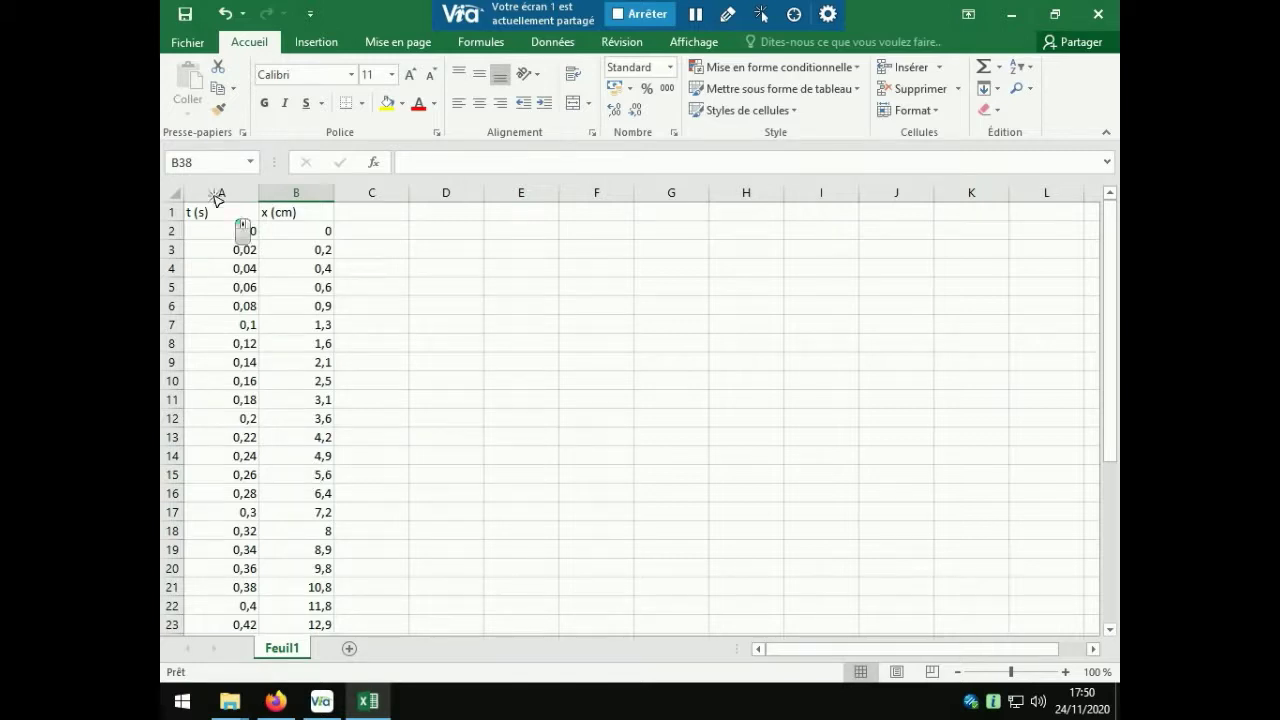
{"action": "left_click_drag", "start_coordinate": [220, 192], "coordinate": [366, 183]}
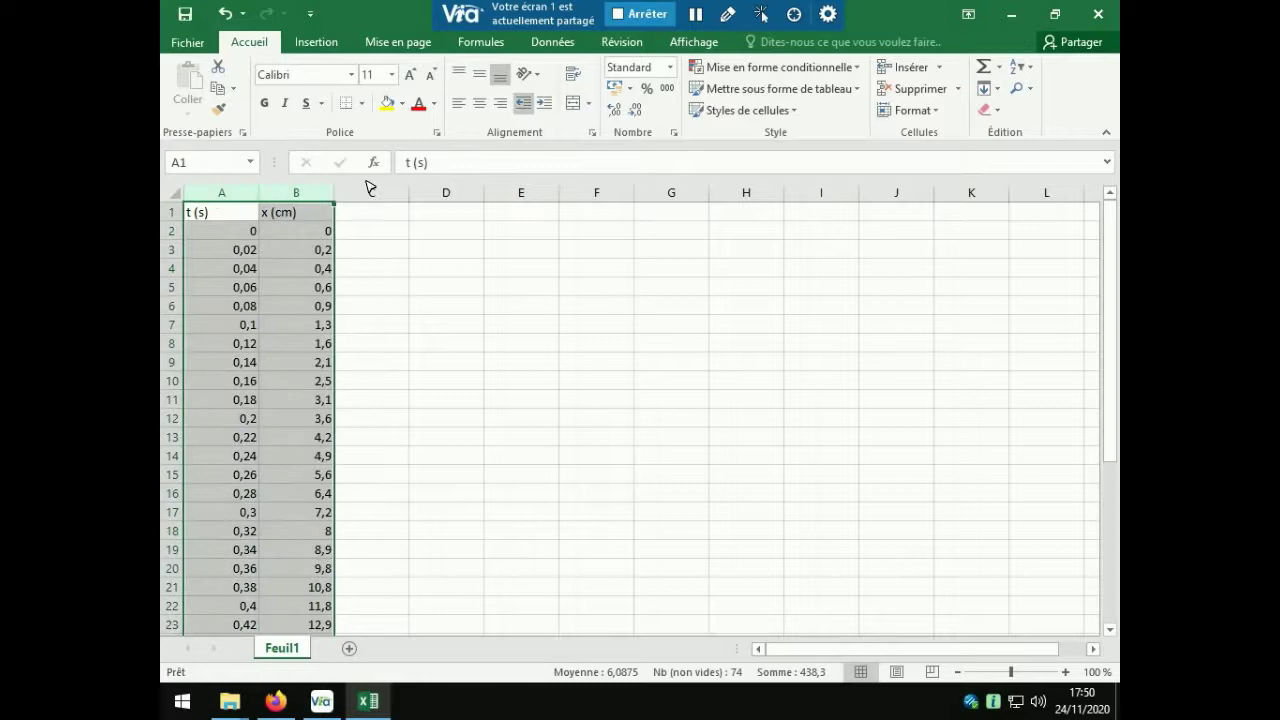
{"action": "left_click", "coordinate": [336, 49]}
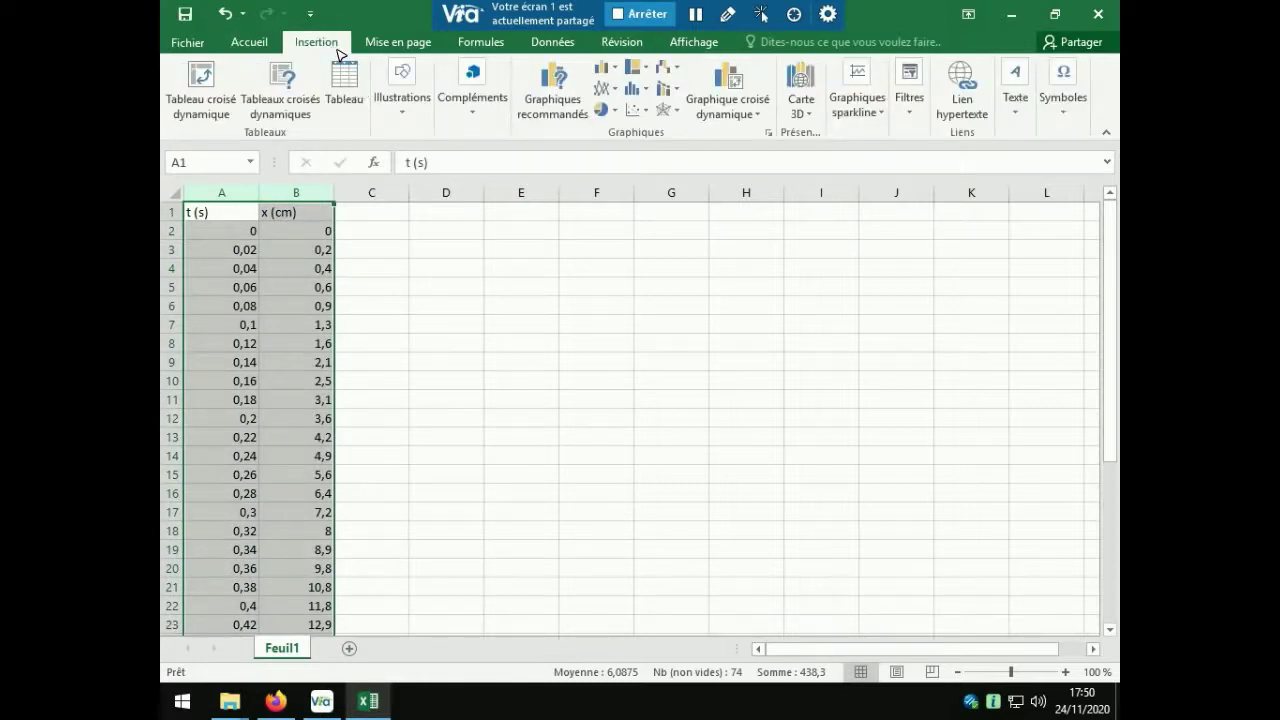
{"action": "left_click", "coordinate": [636, 109]}
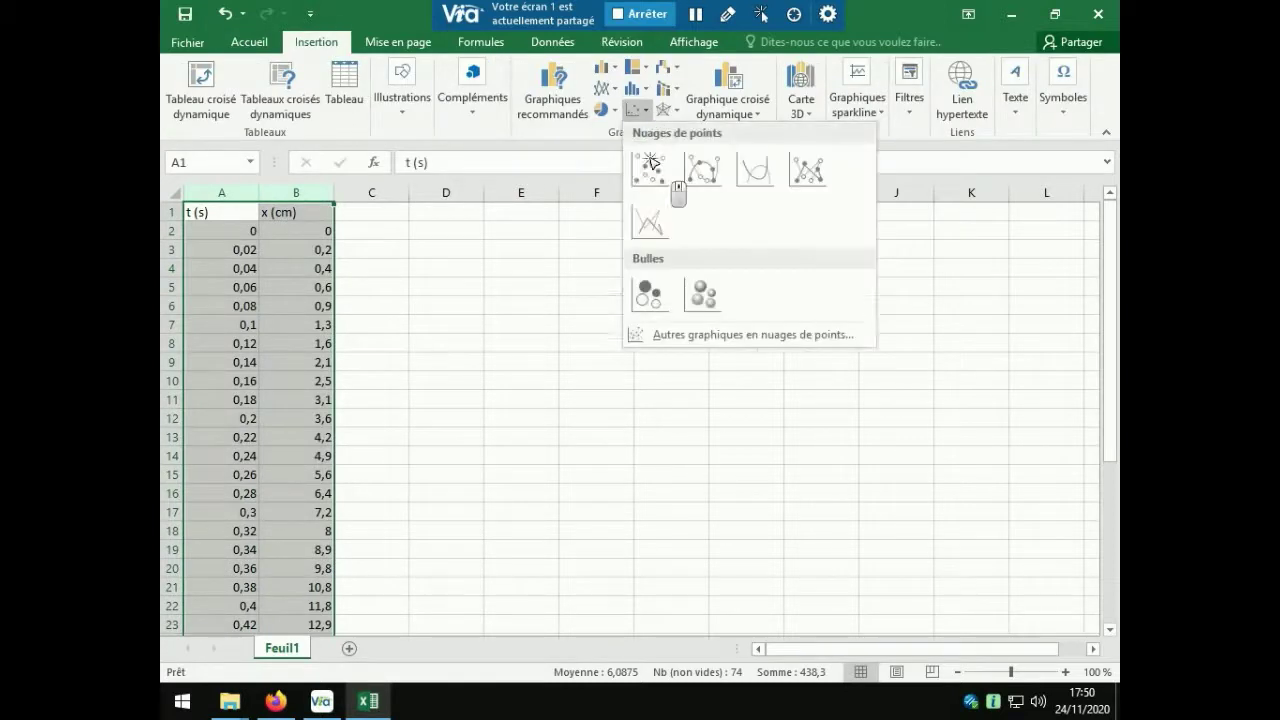
{"action": "left_click", "coordinate": [650, 163]}
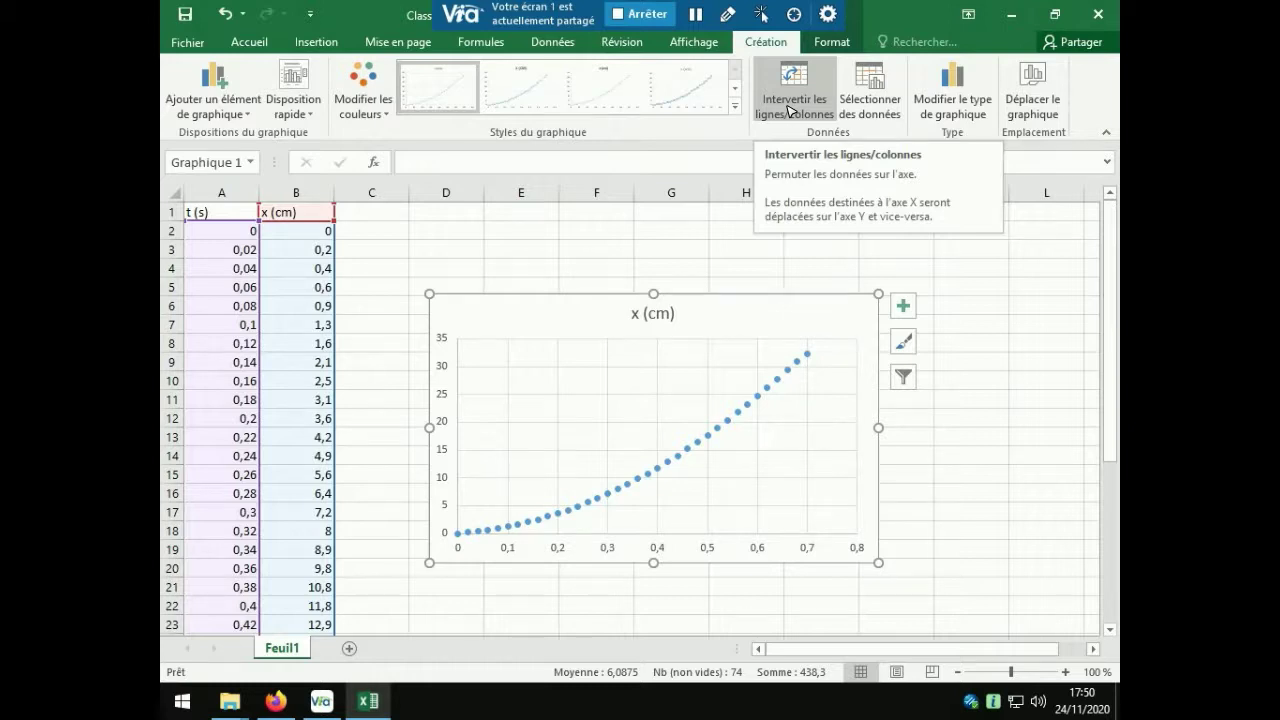
{"action": "left_click", "coordinate": [789, 110]}
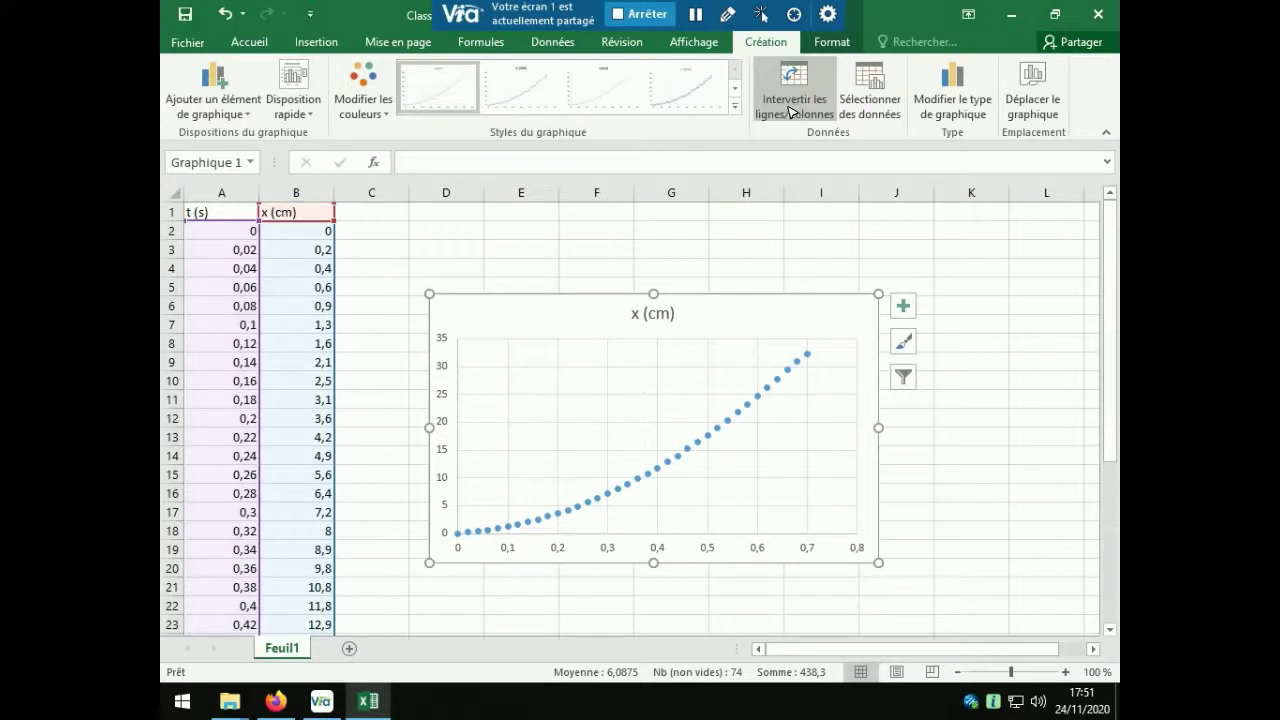
Add a trendline to the x (cm) data series and set it to polynomial of order 2
{"action": "left_click", "coordinate": [777, 378]}
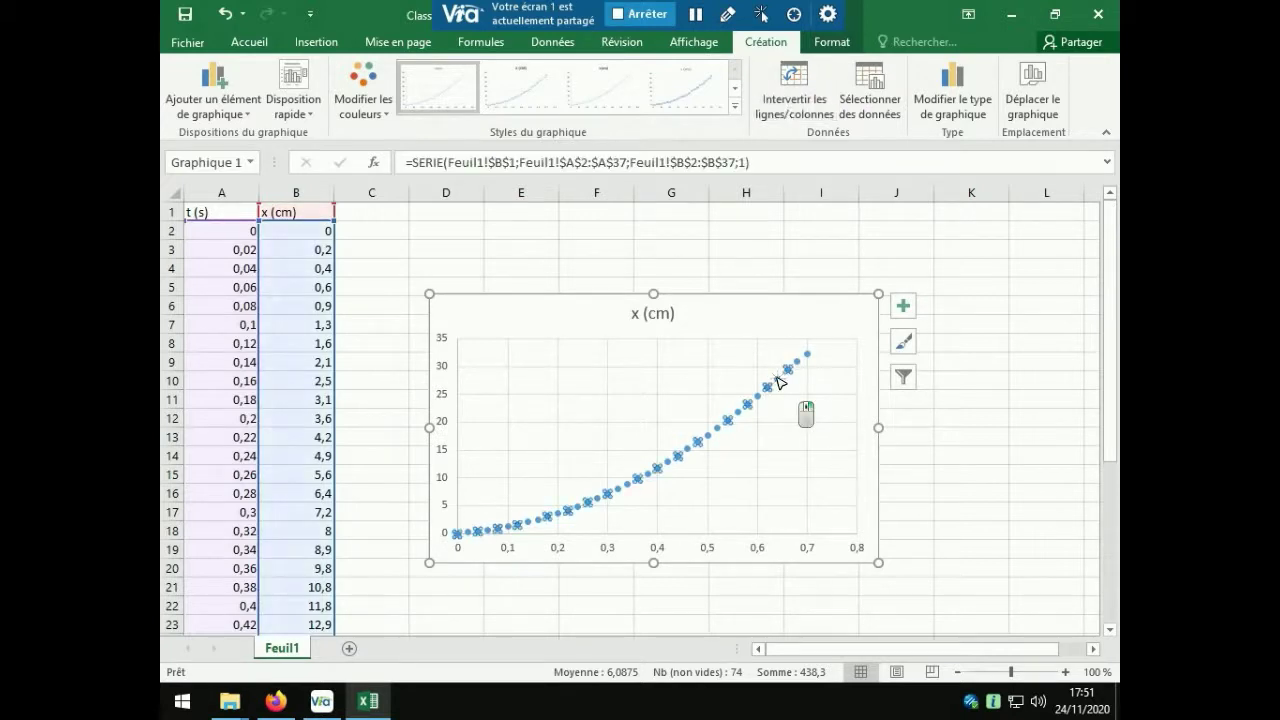
{"action": "right_click", "coordinate": [781, 382]}
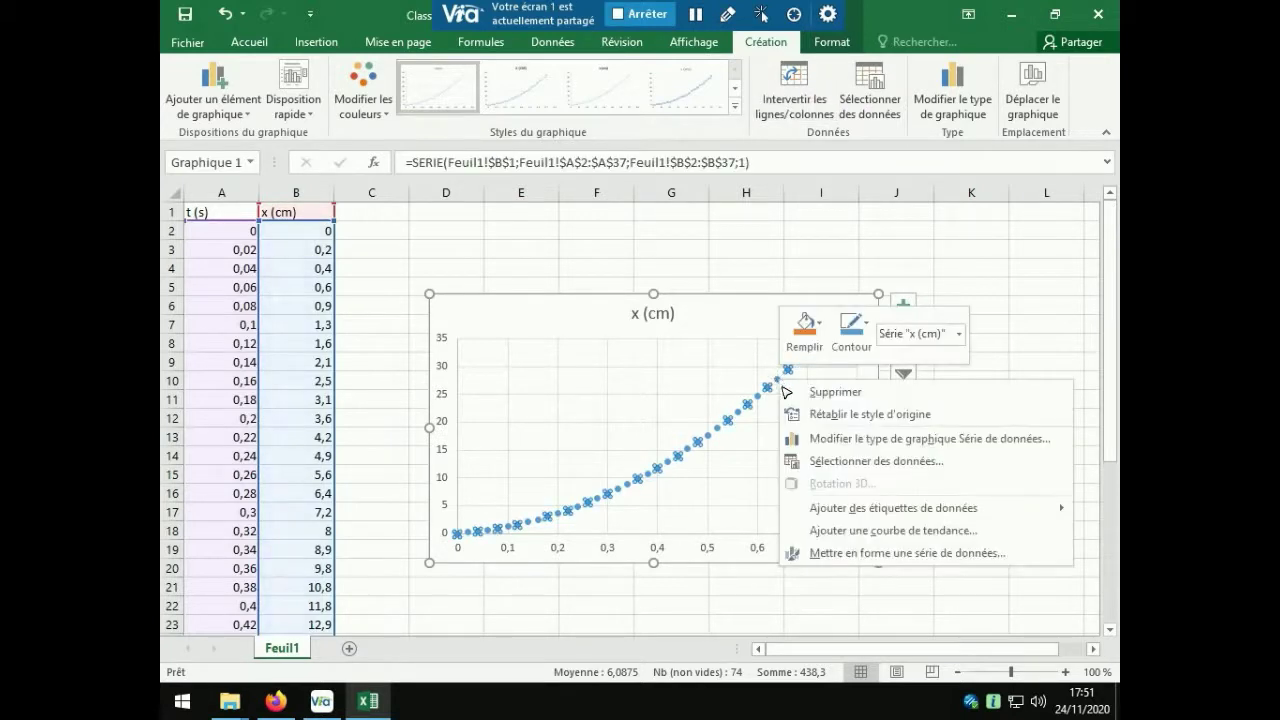
{"action": "left_click", "coordinate": [855, 542]}
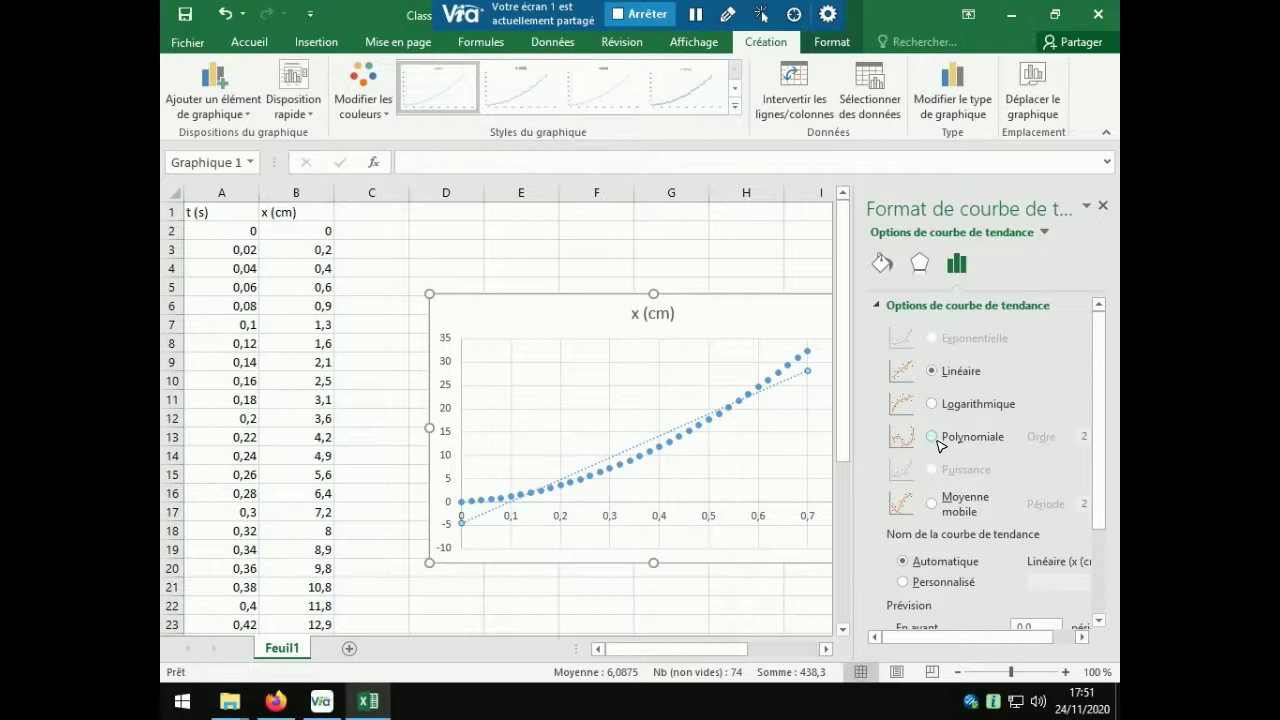
{"action": "left_click", "coordinate": [938, 440]}
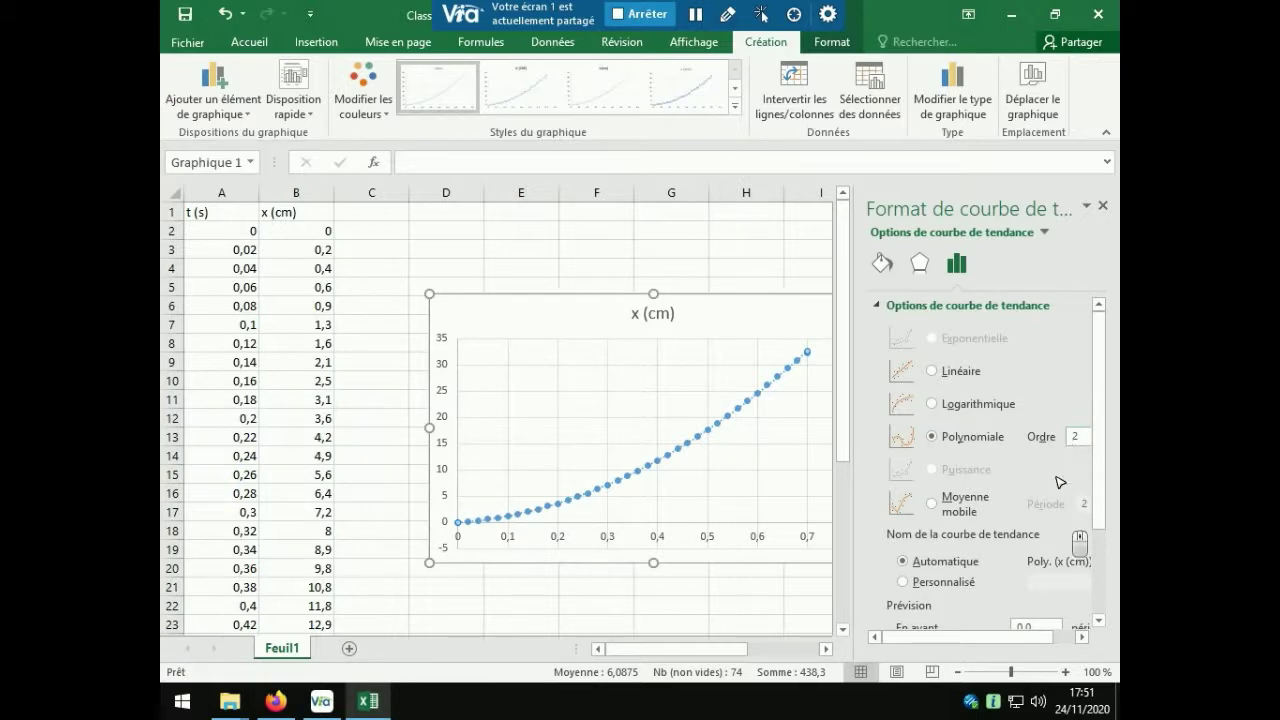
Display the trendline's equation and its R² coefficient of determination on the chart
{"action": "scroll", "coordinate": [1080, 545], "scroll_direction": "down", "scroll_amount": 3}
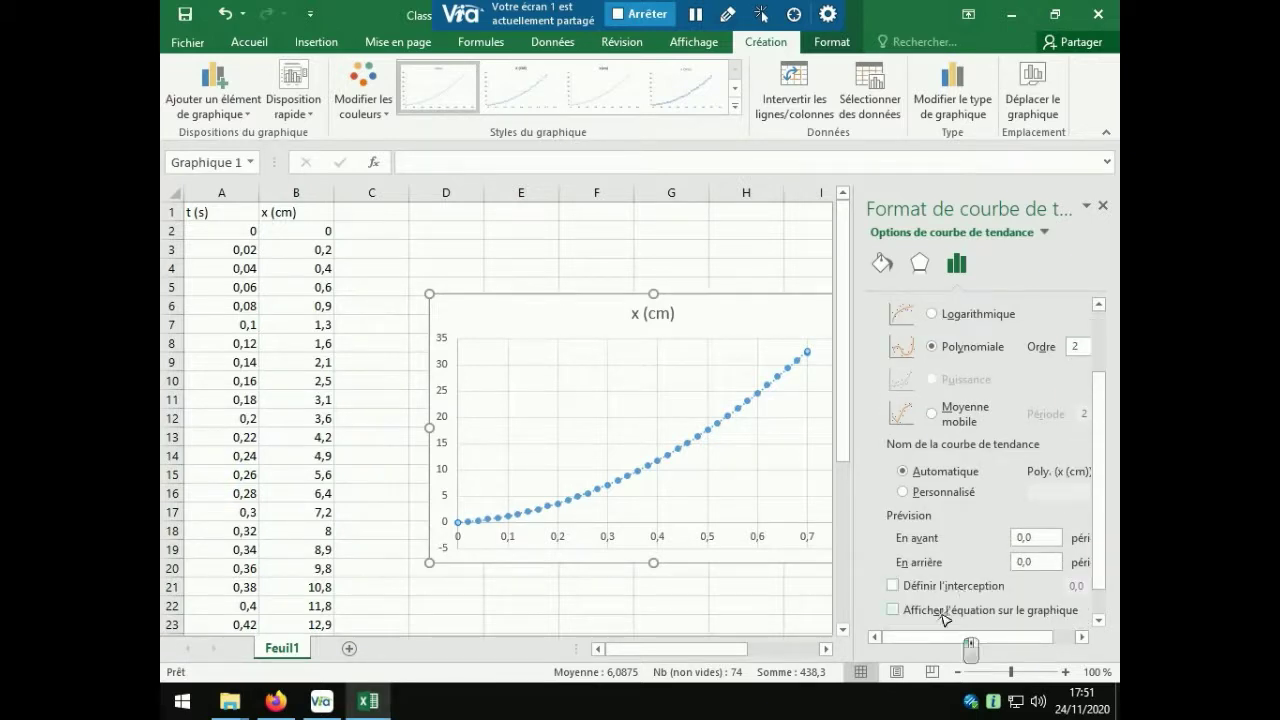
{"action": "left_click", "coordinate": [943, 611]}
{"action": "scroll", "coordinate": [940, 590], "scroll_direction": "down", "scroll_amount": 1}
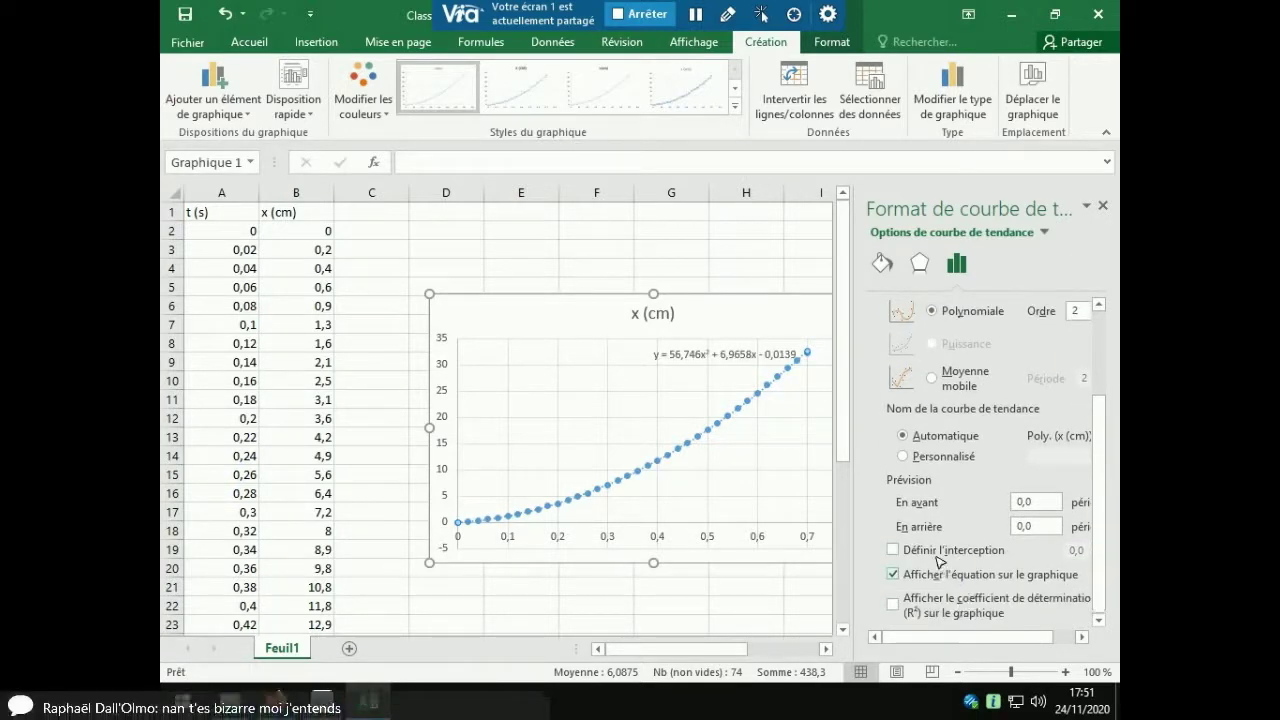
{"action": "left_click", "coordinate": [910, 604]}
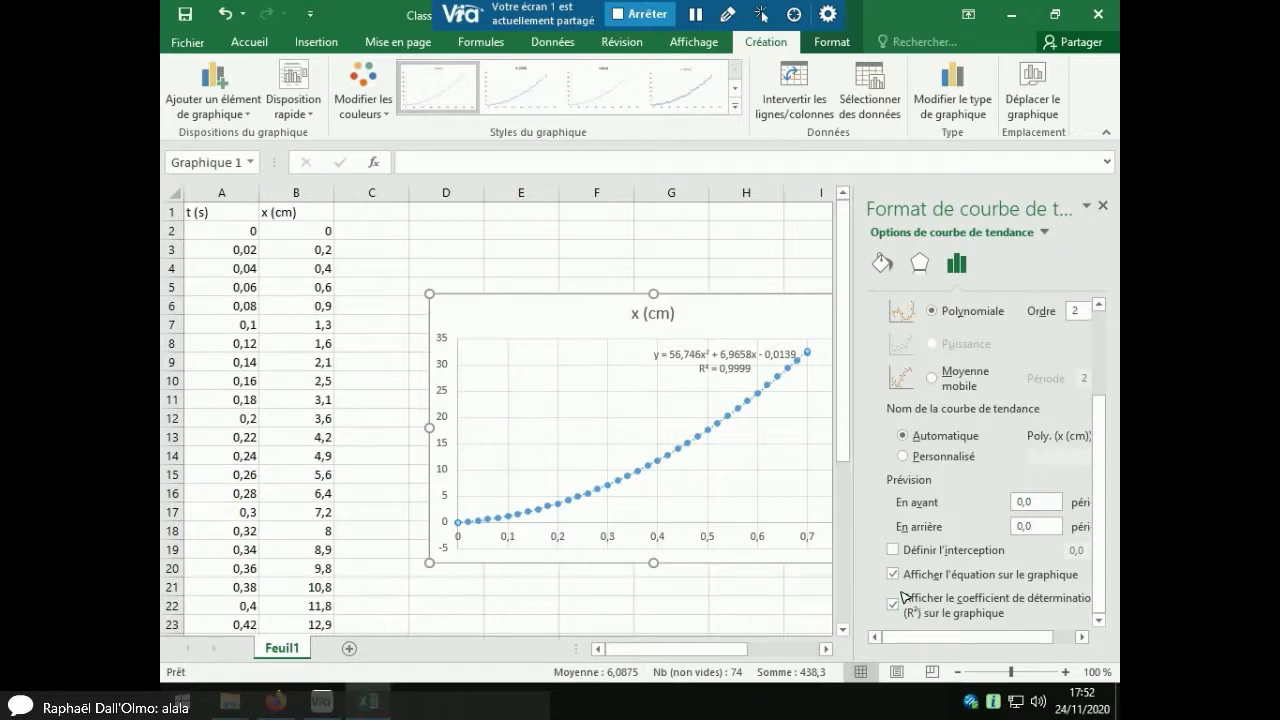
Switch to Via to read through the public class chat, and return to the Excel chart
{"action": "left_click", "coordinate": [321, 710]}
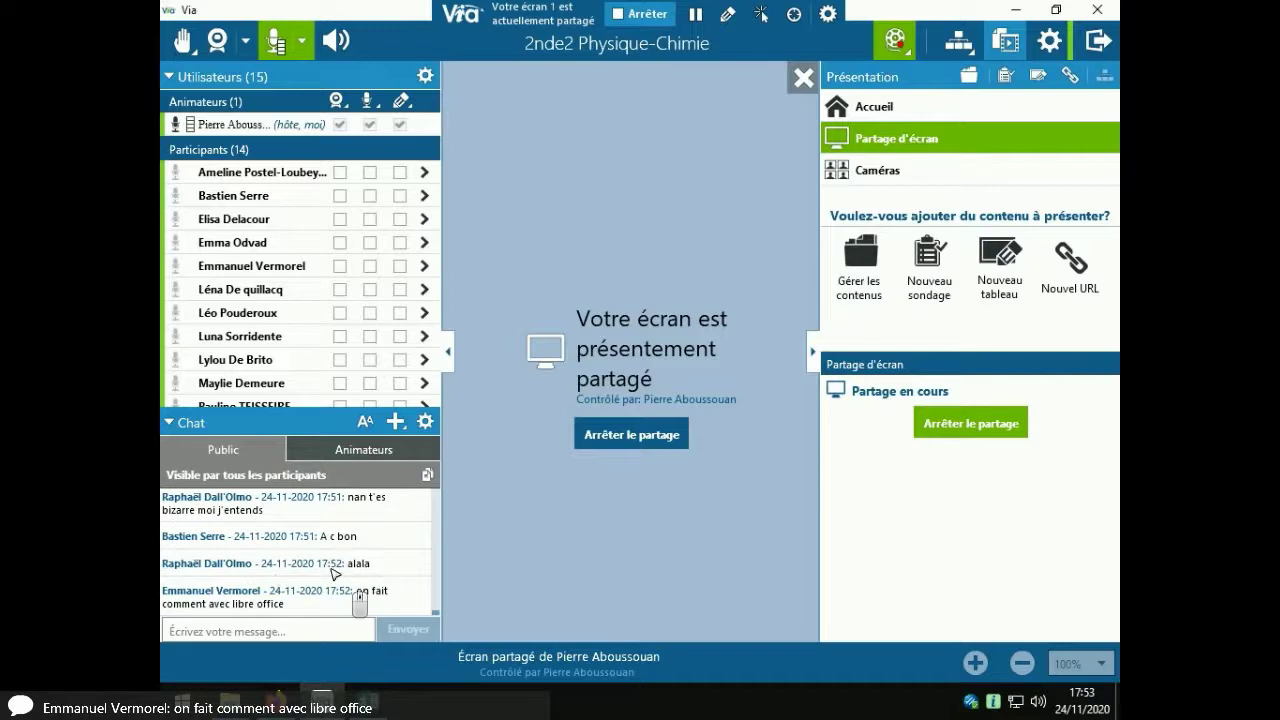
{"action": "scroll", "coordinate": [335, 578], "scroll_direction": "up", "scroll_amount": 10}
{"action": "scroll", "coordinate": [335, 575], "scroll_direction": "down", "scroll_amount": 3}
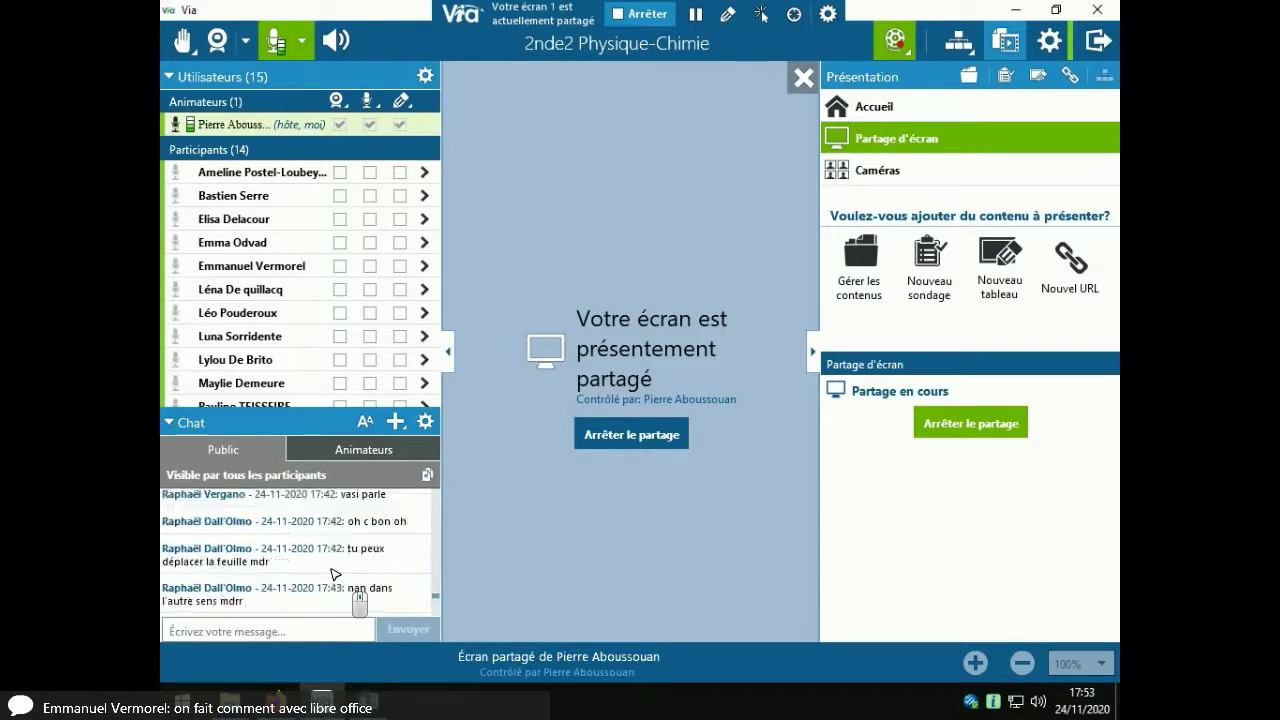
{"action": "scroll", "coordinate": [335, 575], "scroll_direction": "down", "scroll_amount": 5}
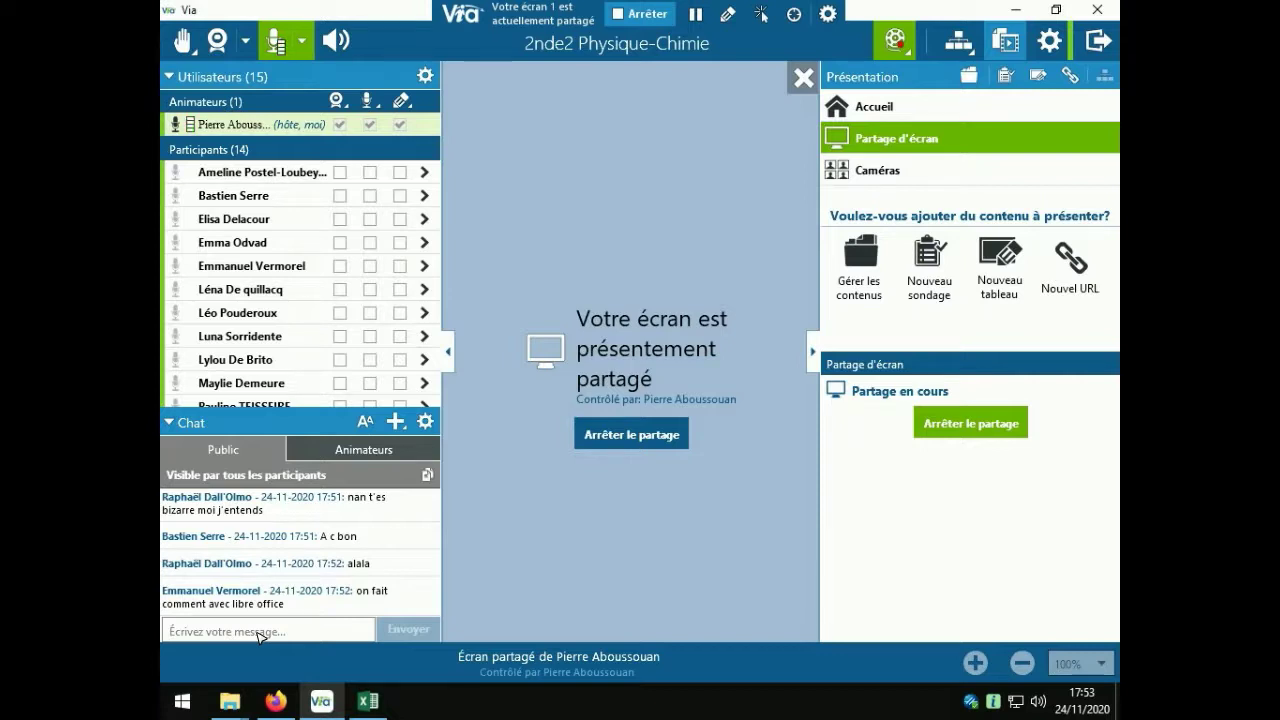
{"action": "left_click", "coordinate": [360, 702]}
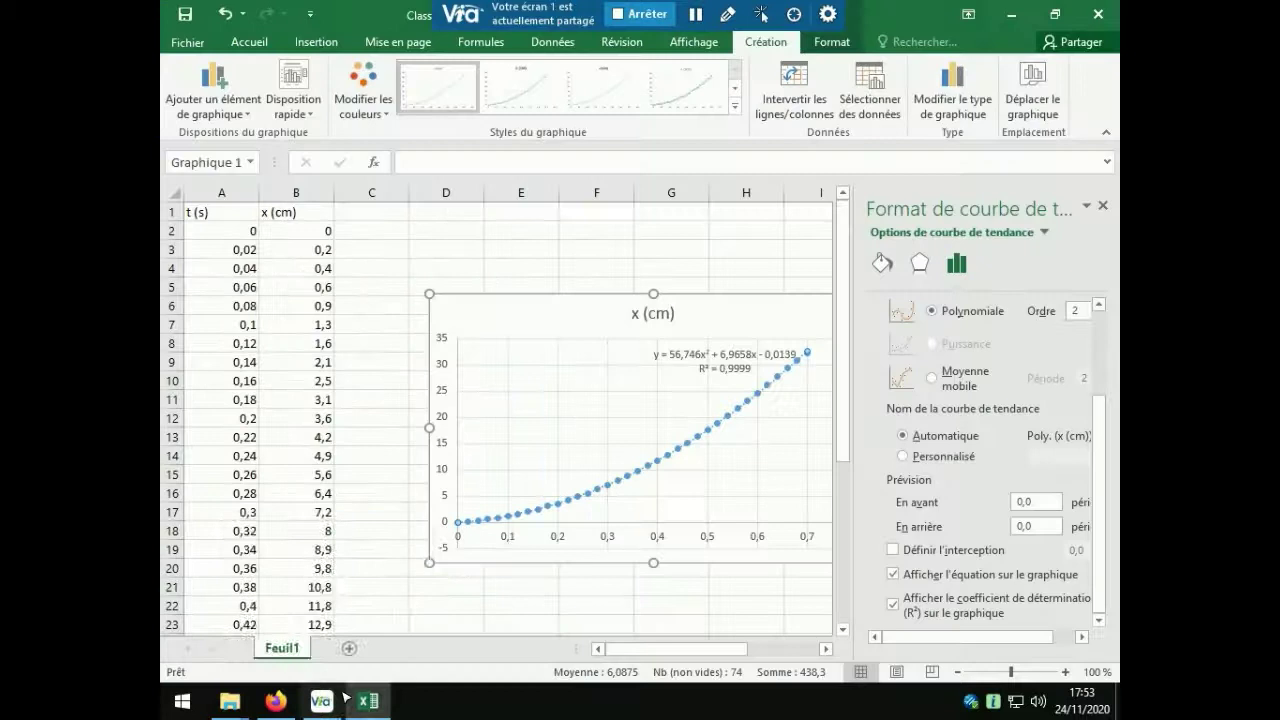
{"action": "mouse_move", "coordinate": [343, 697]}
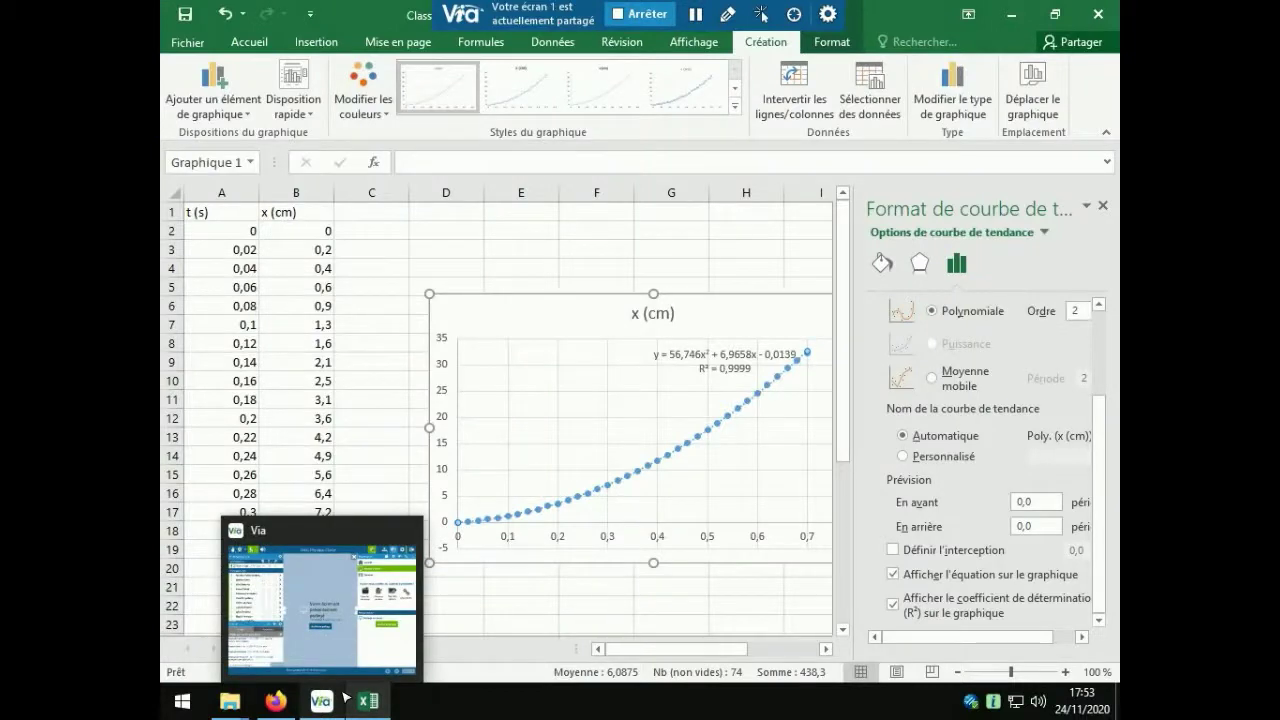